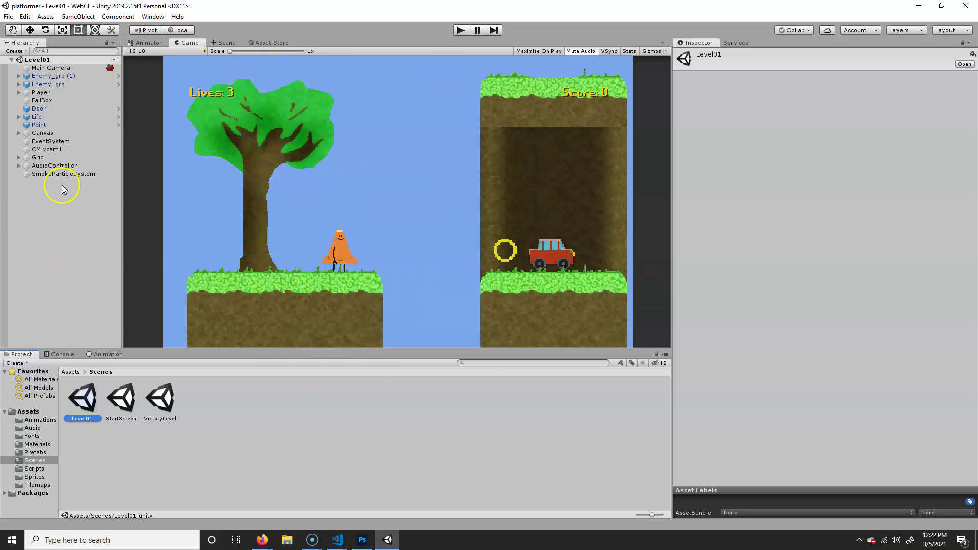
- Add a new UI canvas to the Level01 scene and rename it PauseMenuCanvas
click(15, 51)
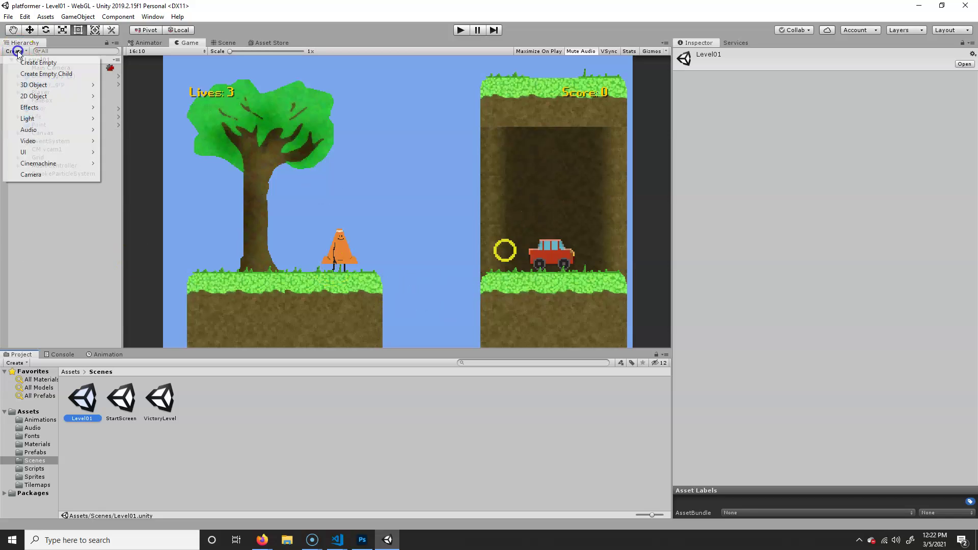
mouse_move(40, 152)
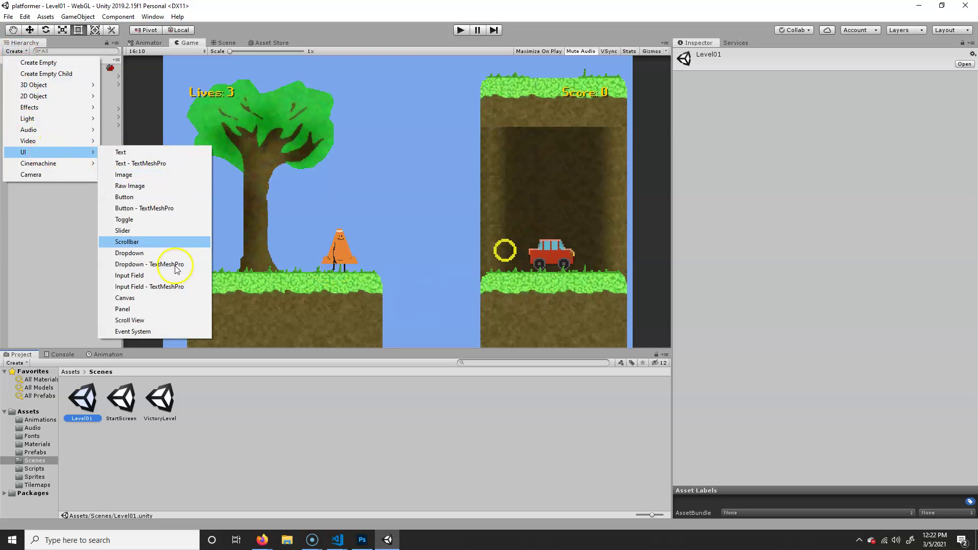
click(145, 299)
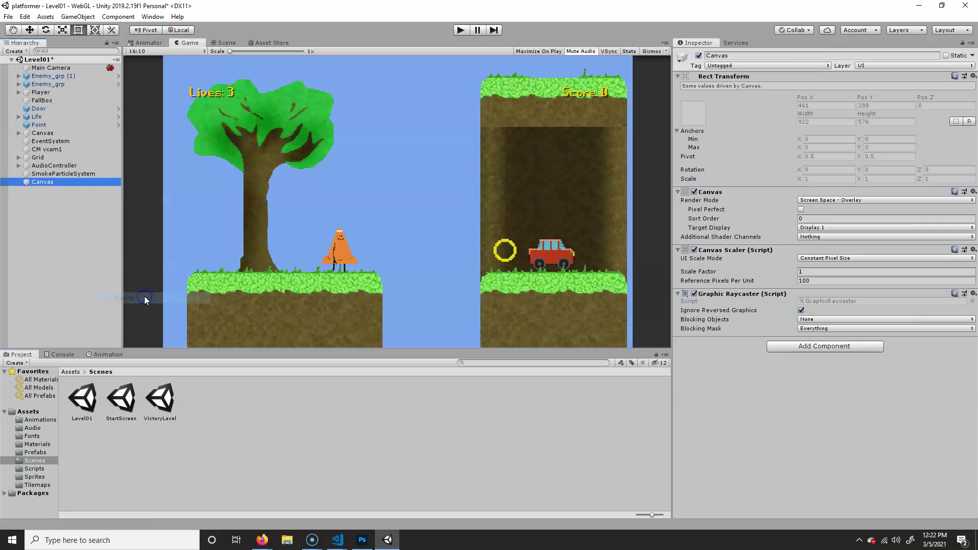
click(756, 52)
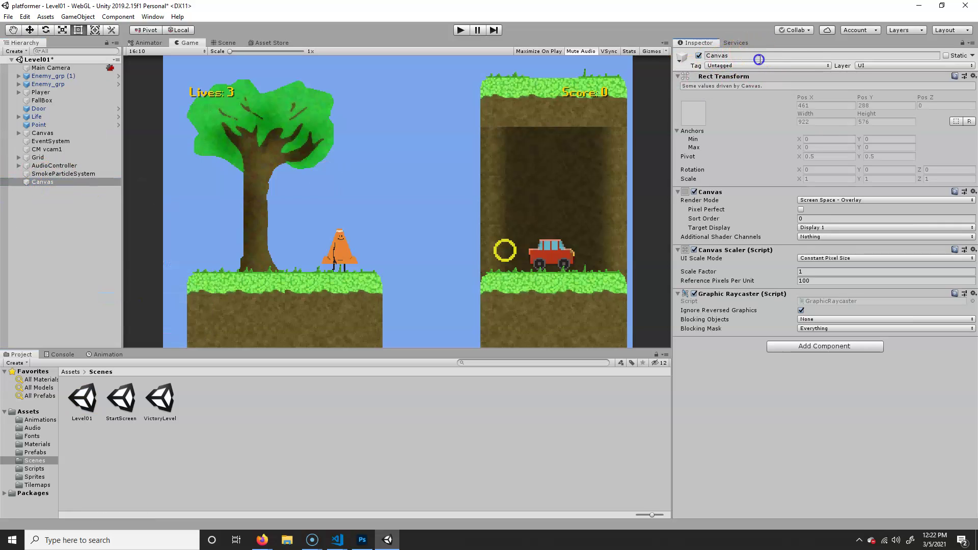
click(760, 56)
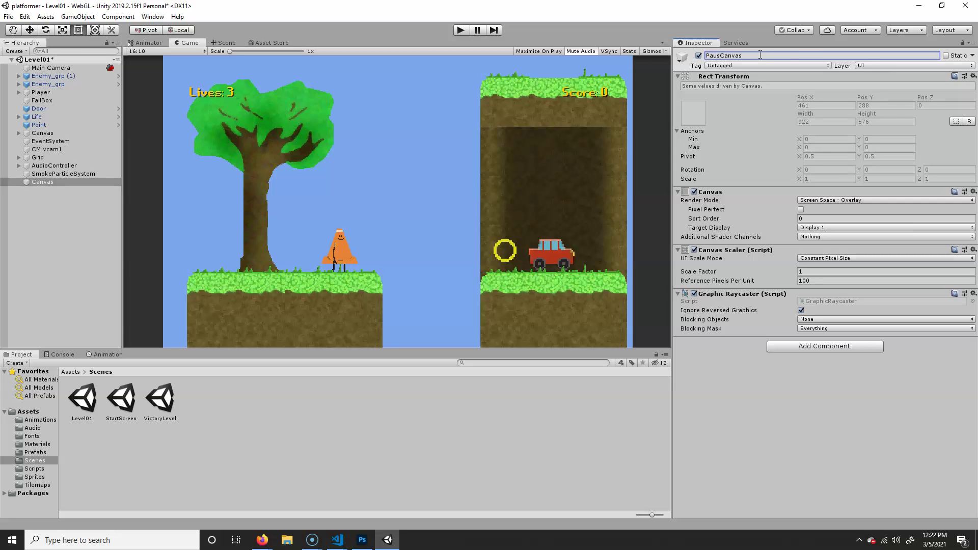
key(Return)
- Add a UI panel as a child of PauseMenuCanvas
click(15, 51)
mouse_move(51, 152)
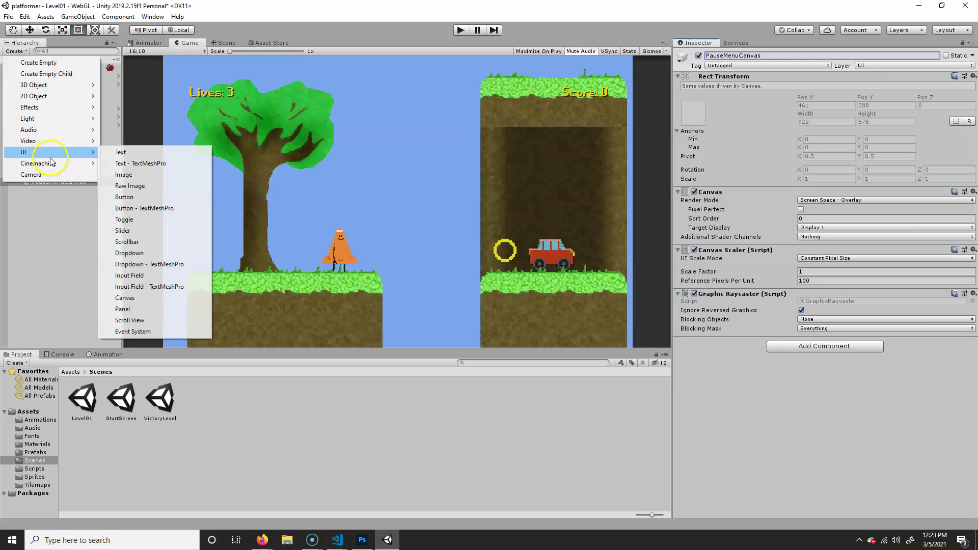
click(139, 308)
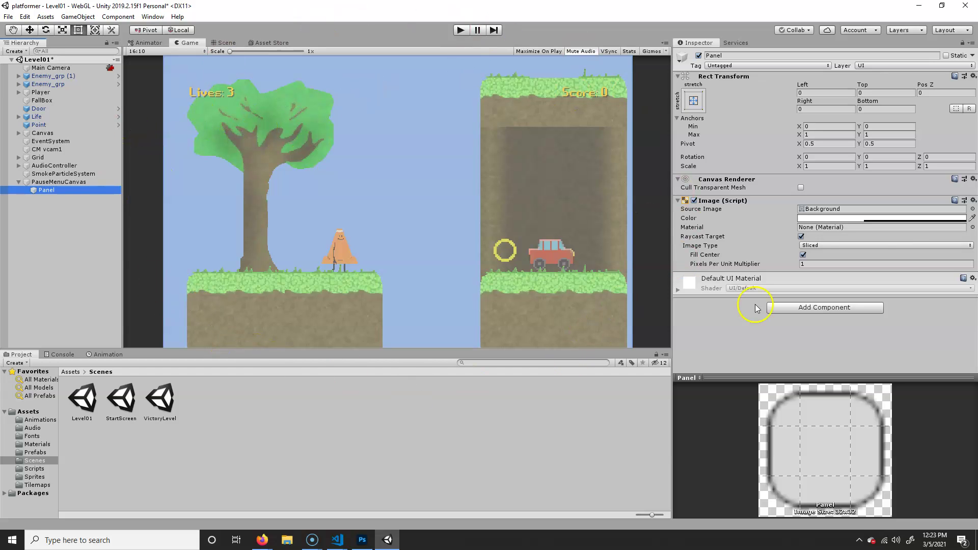
- Set the panel's image colour to black (000000) with an alpha of 184
click(877, 218)
mouse_move(899, 219)
mouse_down()
mouse_move(872, 239)
mouse_move(870, 231)
mouse_up()
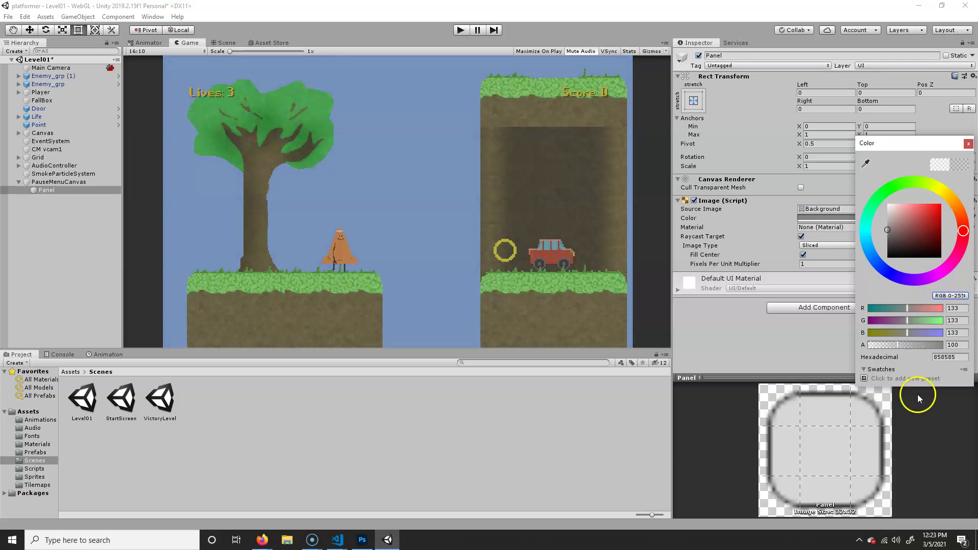
mouse_move(897, 345)
mouse_down()
mouse_move(943, 338)
mouse_move(900, 339)
mouse_move(920, 344)
mouse_up()
drag(892, 256, 887, 284)
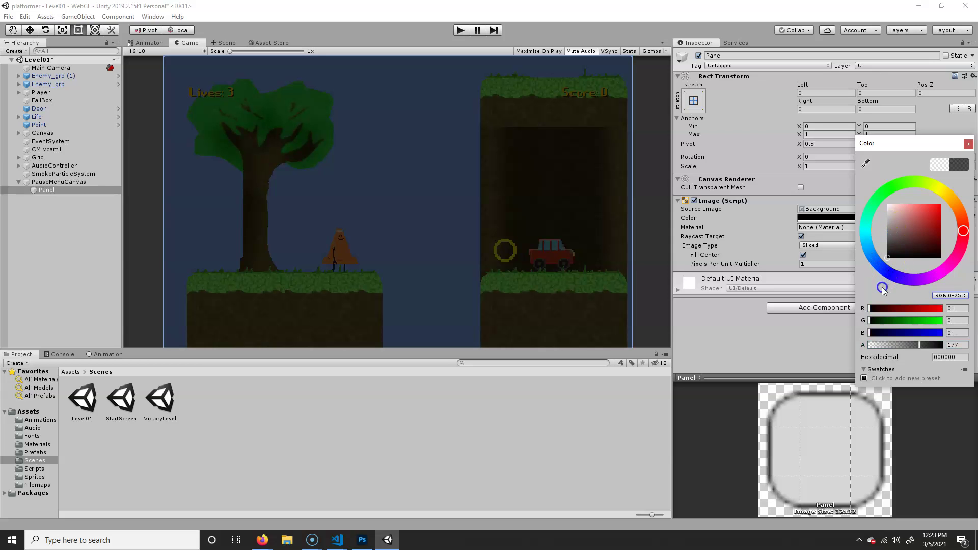
drag(920, 345, 926, 345)
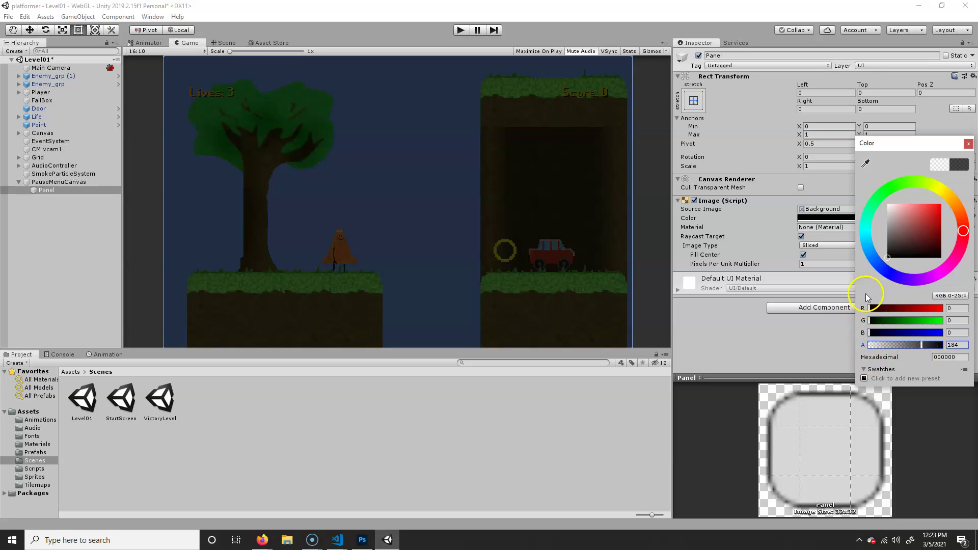
click(968, 143)
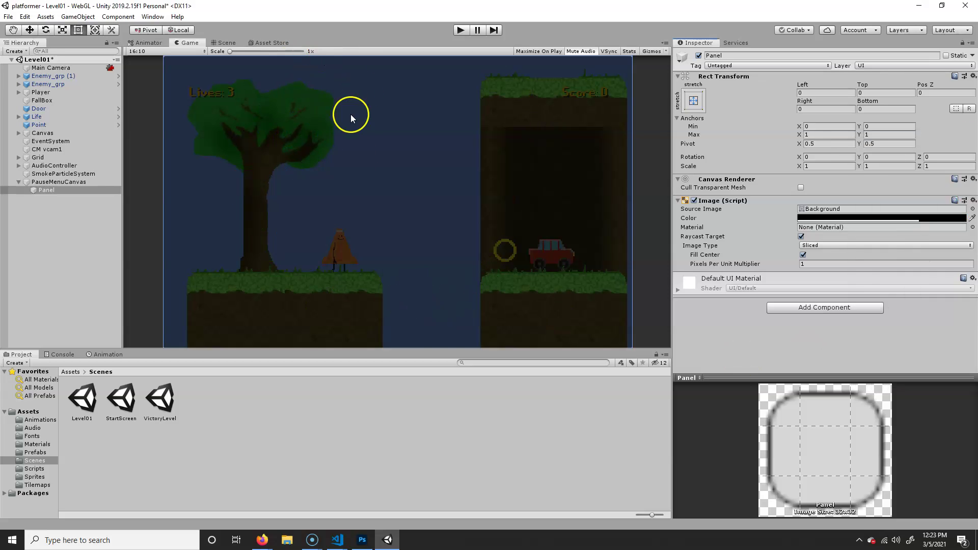
- Add a UI text object under PauseMenuCanvas and rename it PauseText
click(24, 210)
click(59, 183)
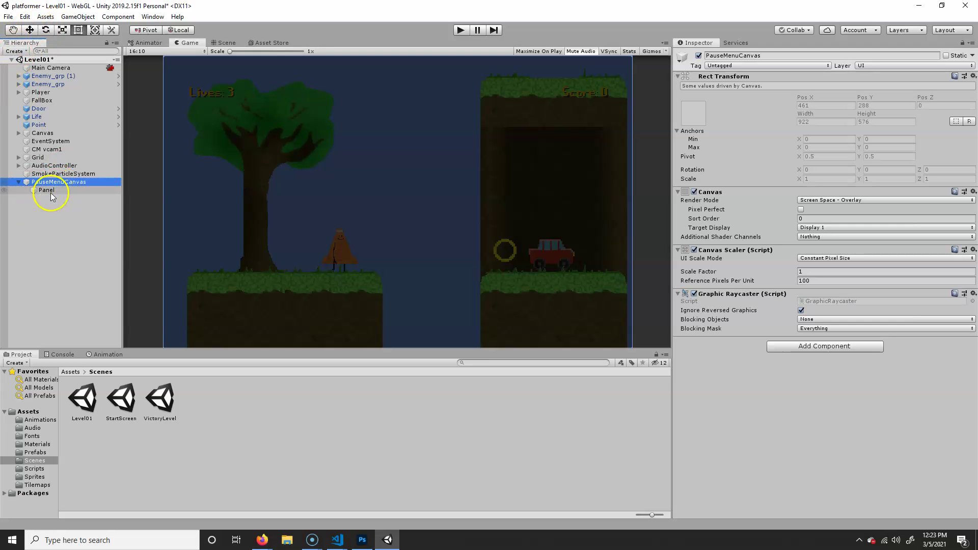
click(11, 52)
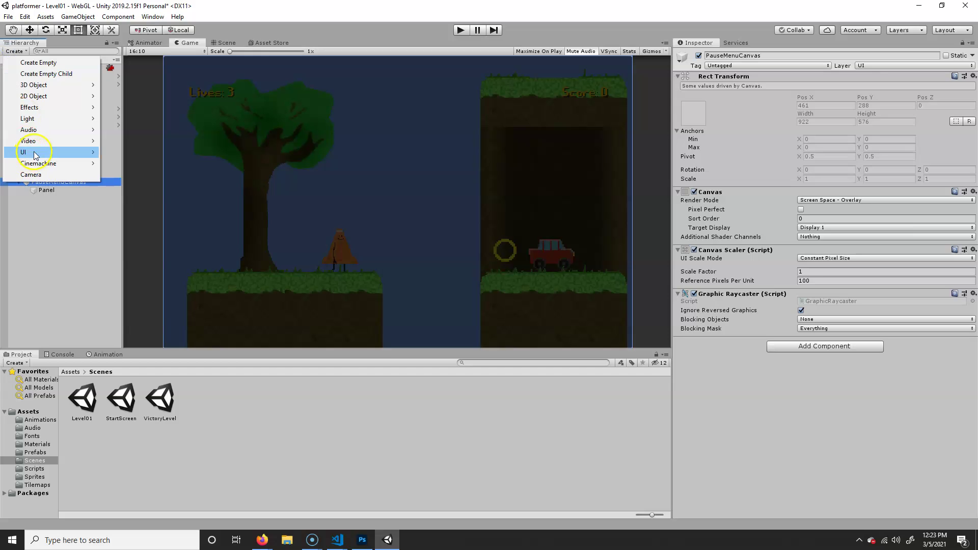
mouse_move(30, 151)
click(122, 151)
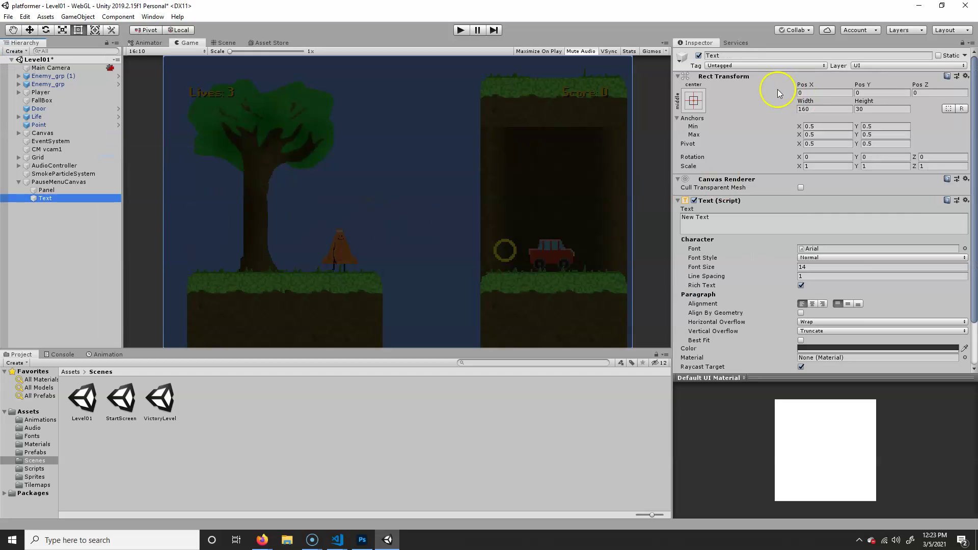
click(737, 55)
text(PauseT)
key(Return)
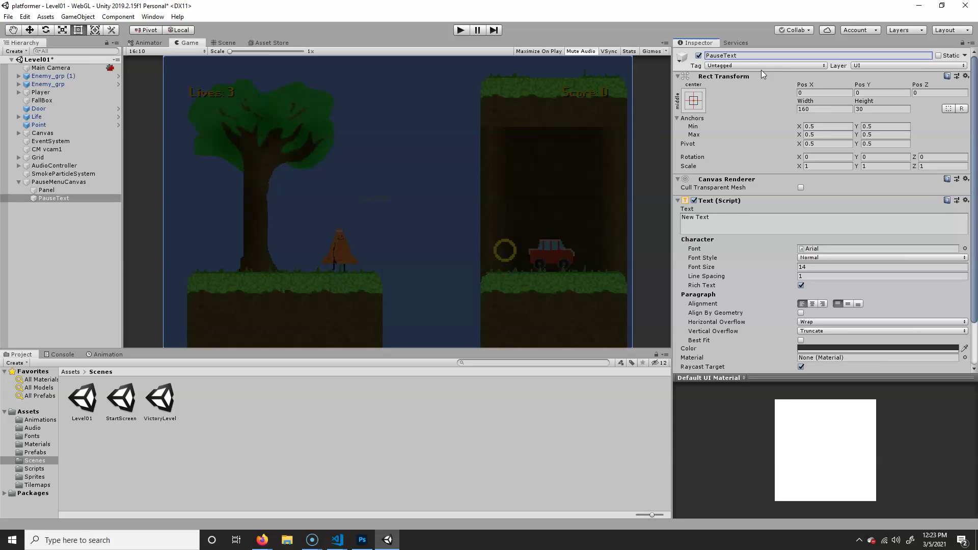
- Set PauseText's content to "Pause" and apply the middle-center anchor preset, including pivot and position
click(729, 218)
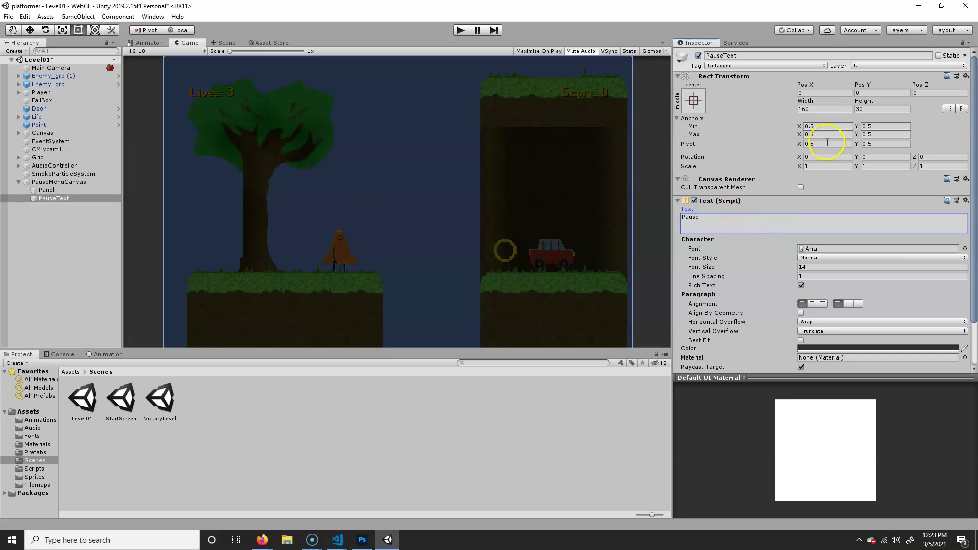
click(695, 101)
key(shift+alt)
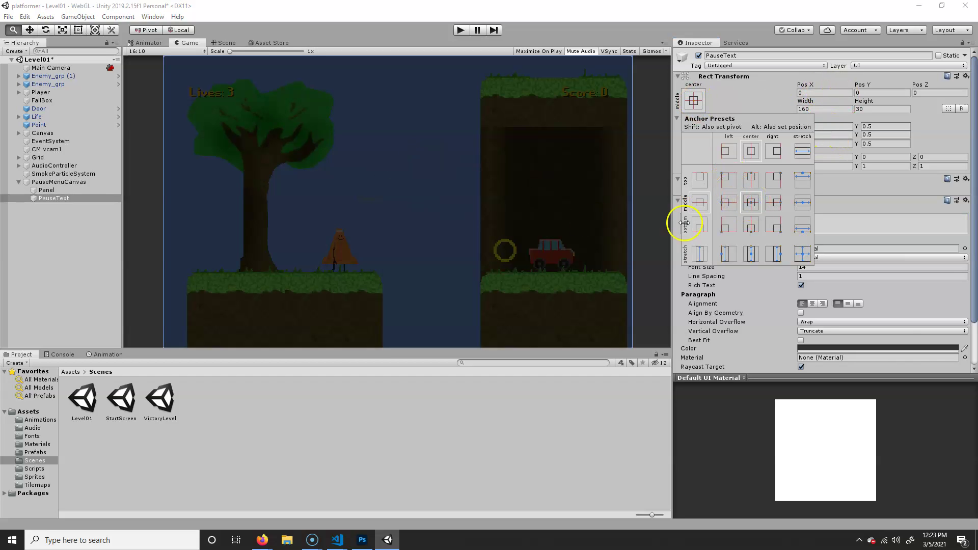
alt+shift+click(751, 203)
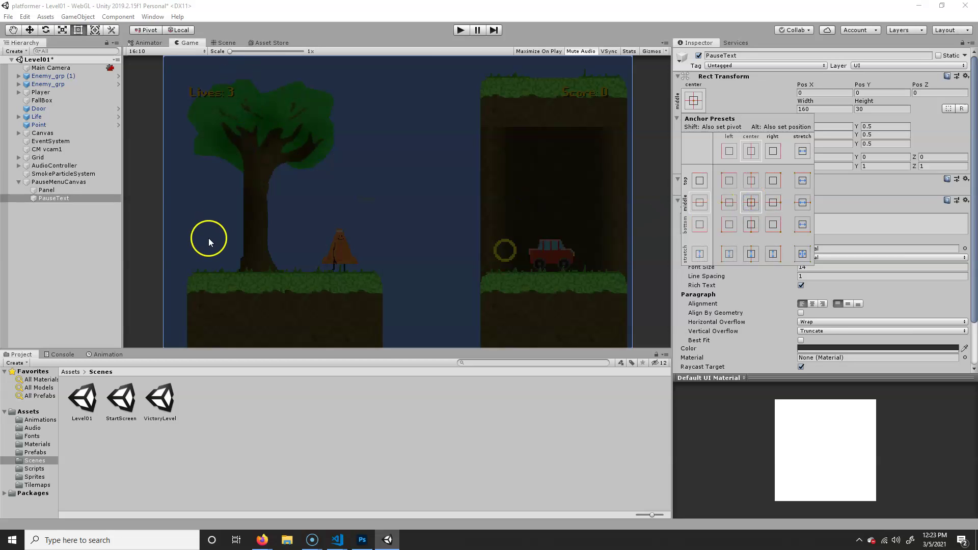
click(741, 298)
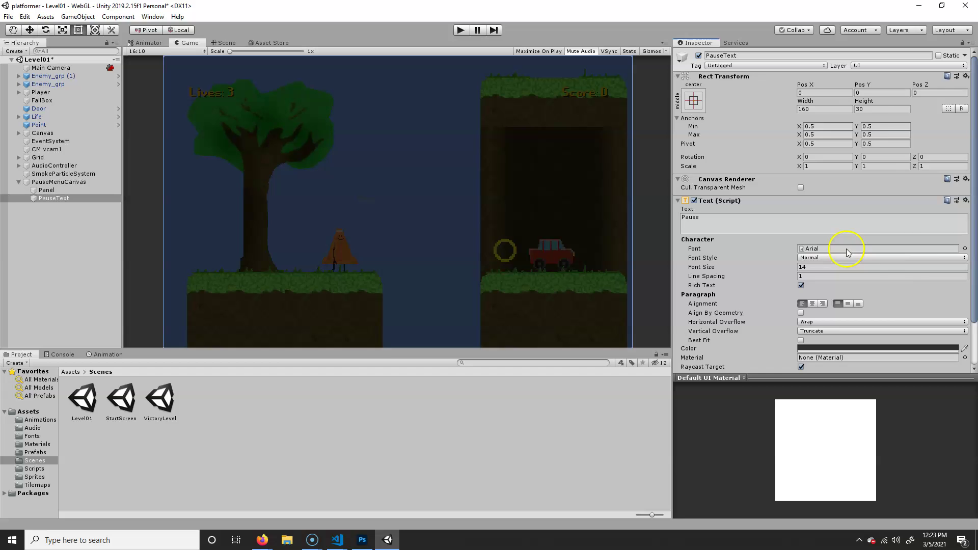
- Give PauseText the game_over font at size 72 with horizontally centered alignment
click(965, 249)
click(617, 186)
double_click(617, 187)
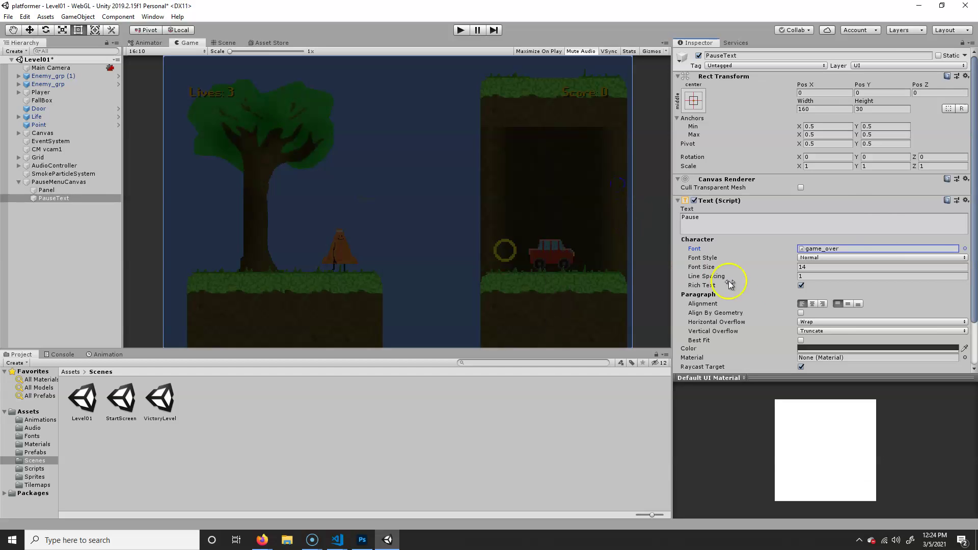
click(817, 267)
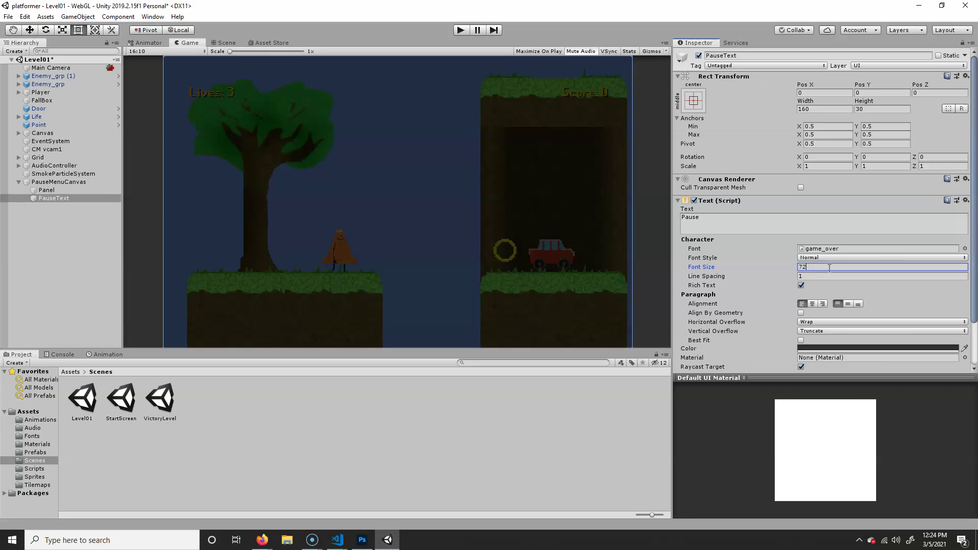
click(812, 304)
- Resize PauseText to a width of 500 and a height of 100, keeping it below the panel in the hierarchy
click(814, 109)
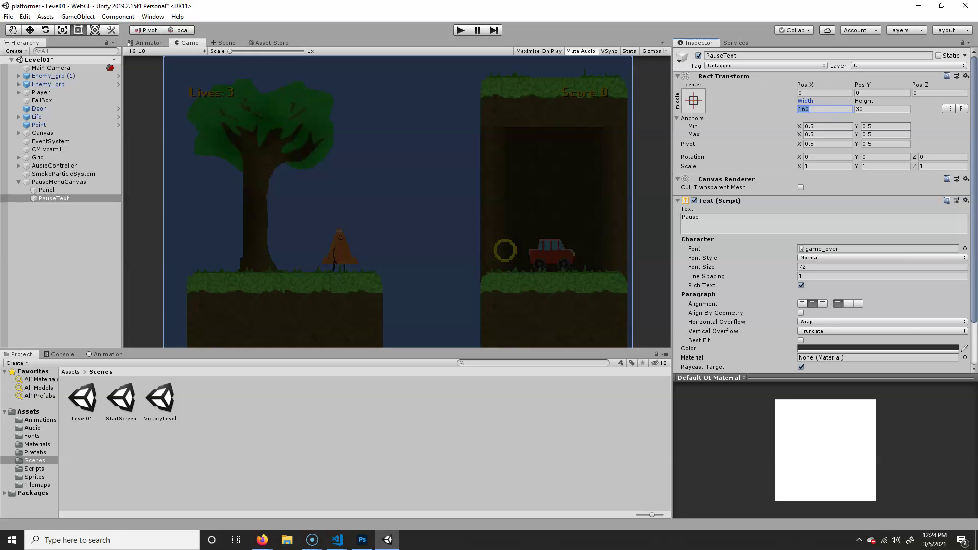
click(875, 109)
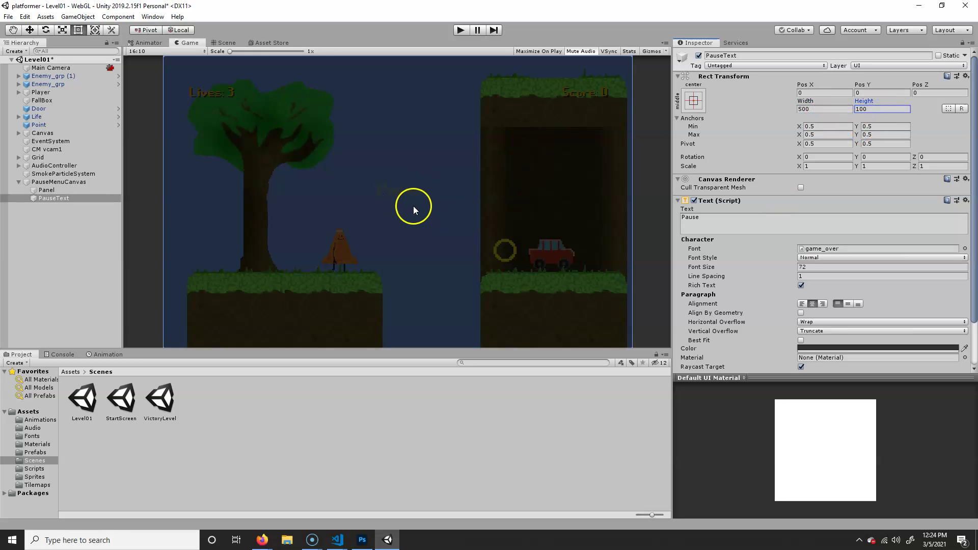
click(53, 198)
drag(60, 189, 56, 201)
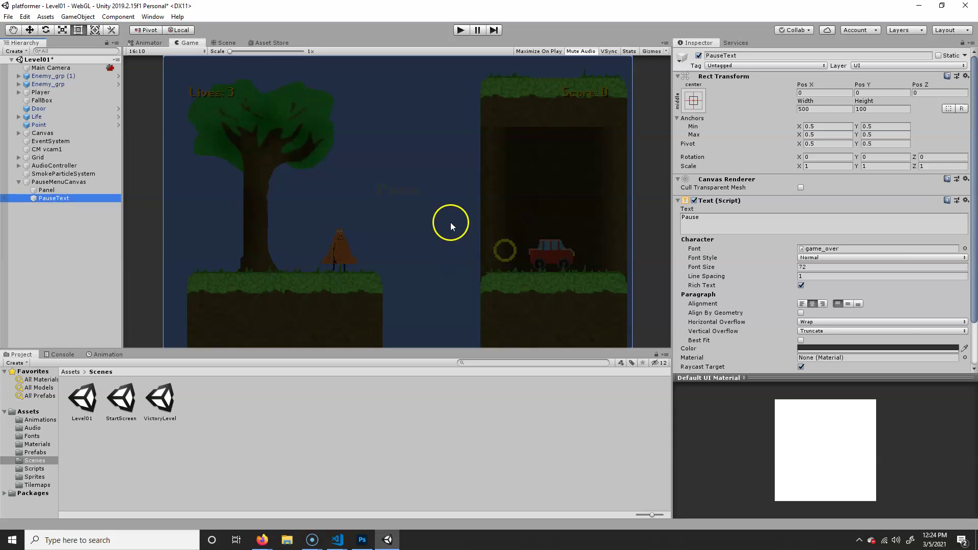
- Change PauseText's colour to white (FFFFFF) and close the colour picker
click(853, 349)
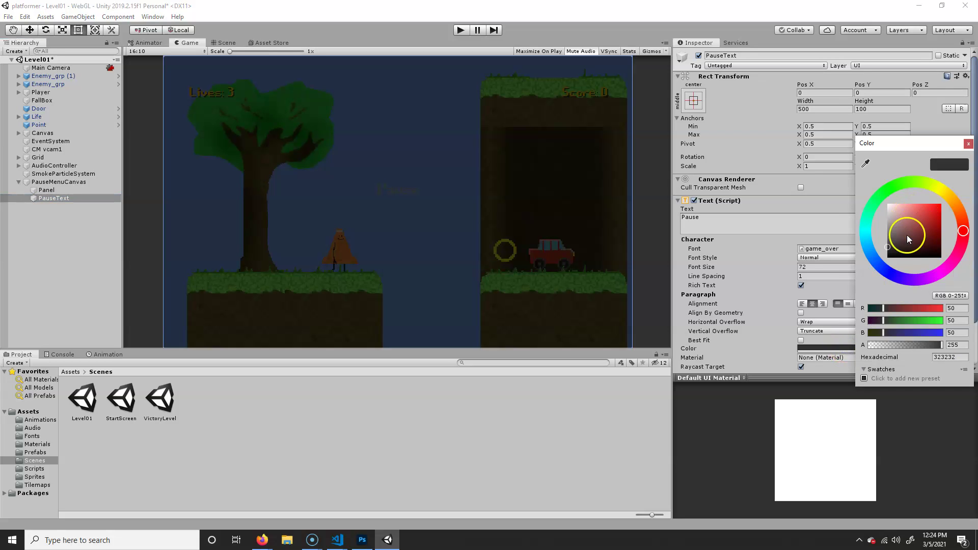
drag(907, 235, 874, 185)
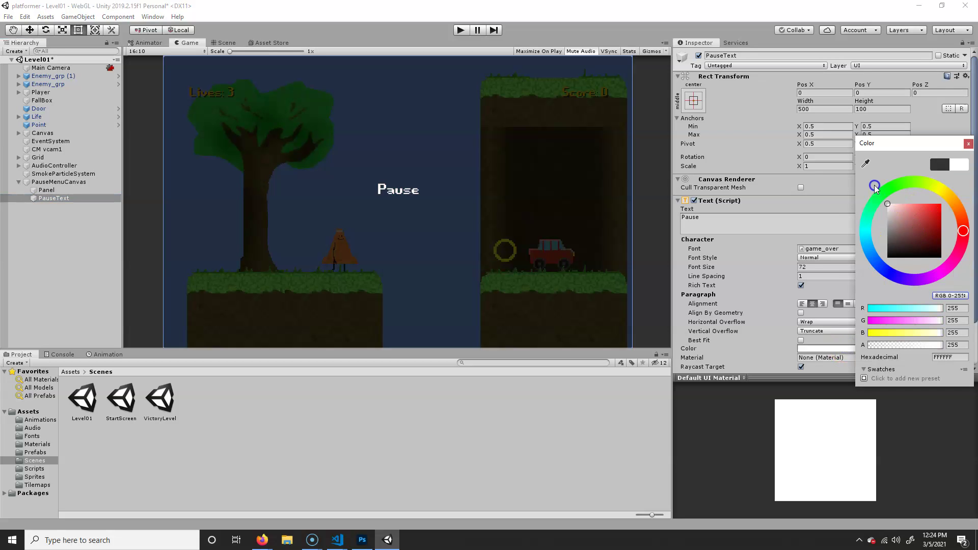
click(738, 225)
click(750, 226)
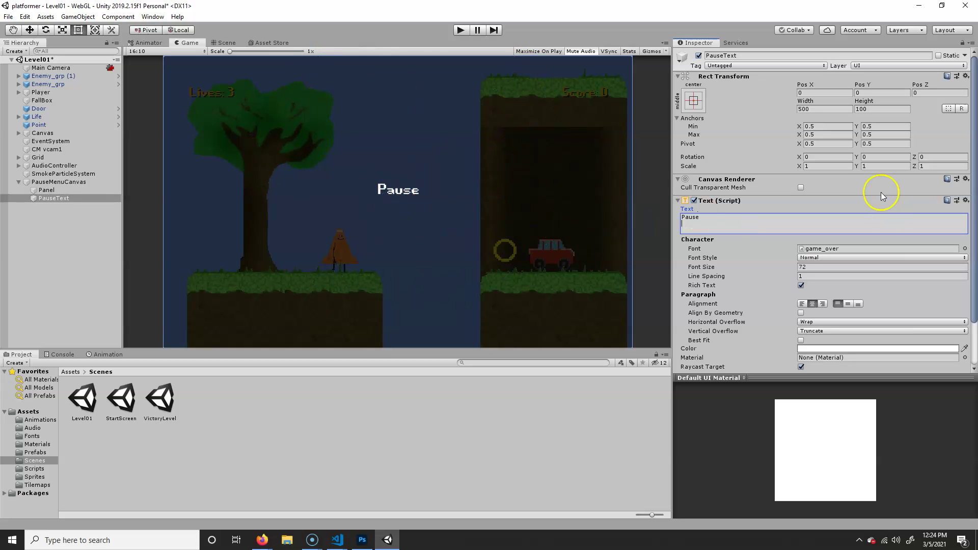
click(702, 218)
- Move PauseText up by setting its Y position to 100
click(873, 92)
text(72.97)
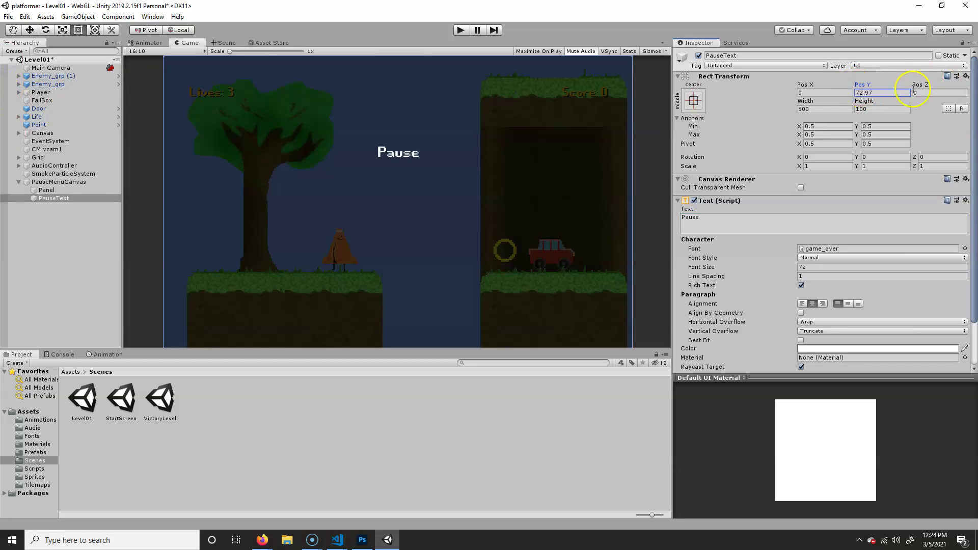
key(Return)
text(100)
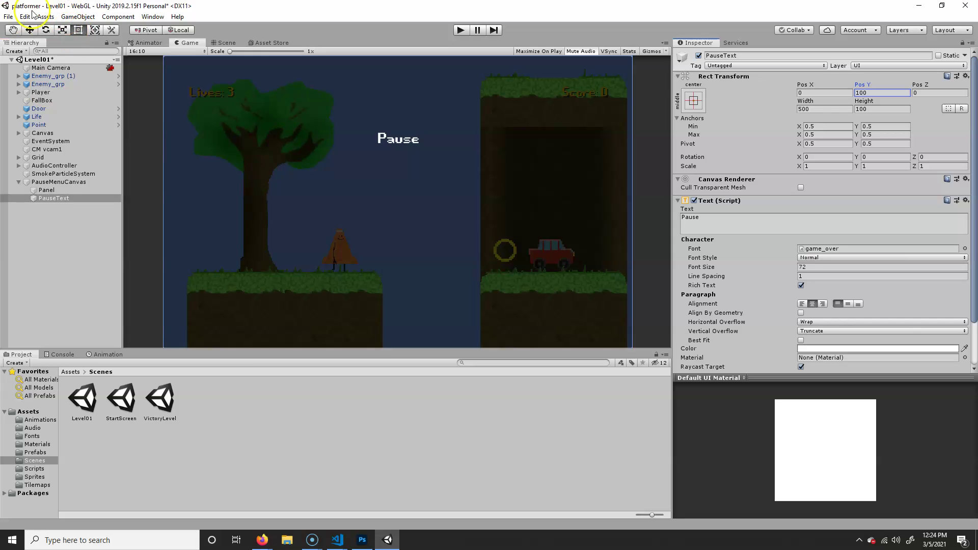
- Add a UI button under PauseMenuCanvas and use the basicButtonGraphicForUnity sprite as its source image
click(15, 51)
mouse_move(38, 154)
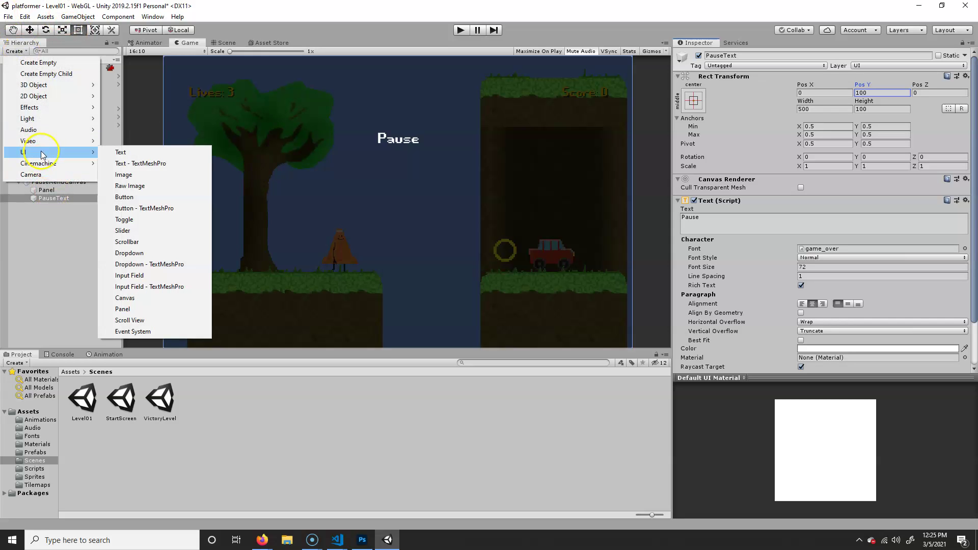
click(143, 198)
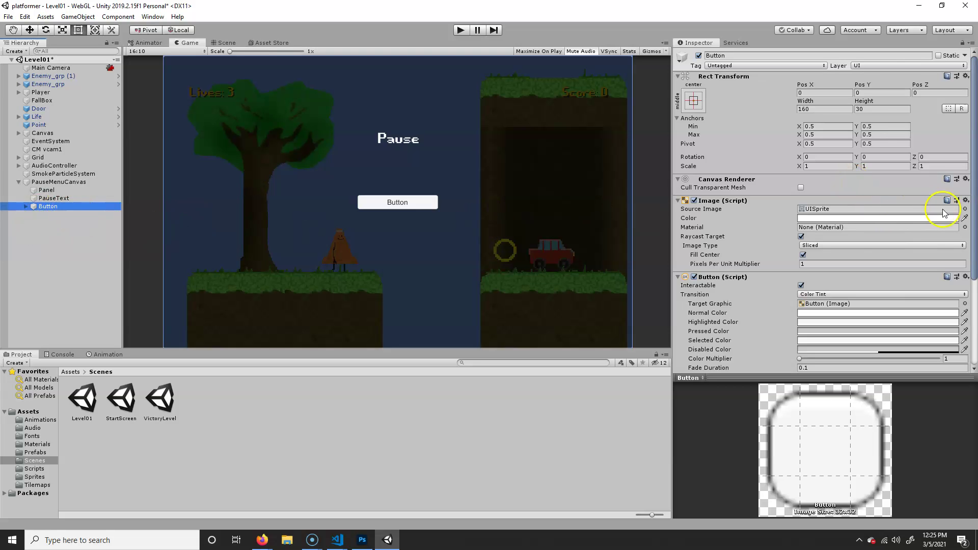
click(965, 209)
click(745, 263)
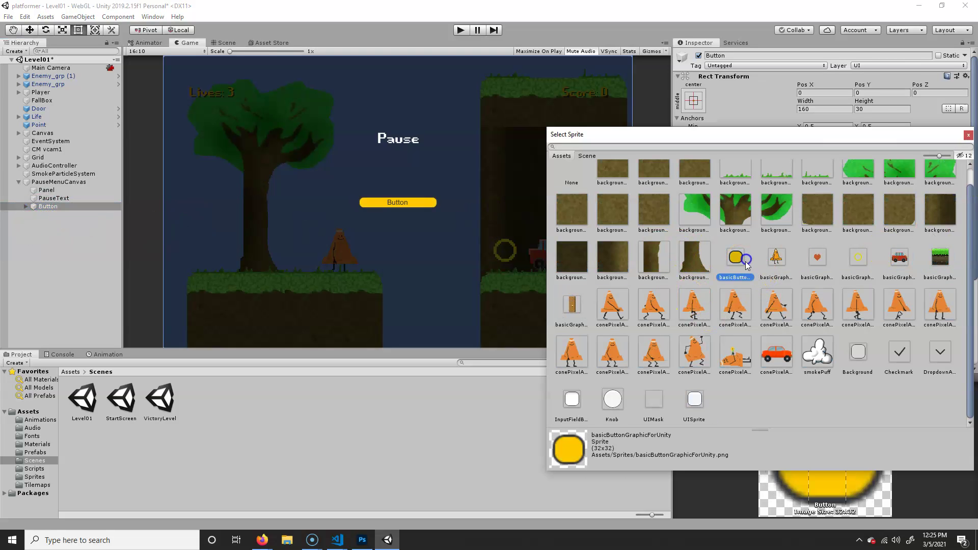
double_click(745, 263)
- Try widening the button to 200 and beyond
click(821, 108)
text(200)
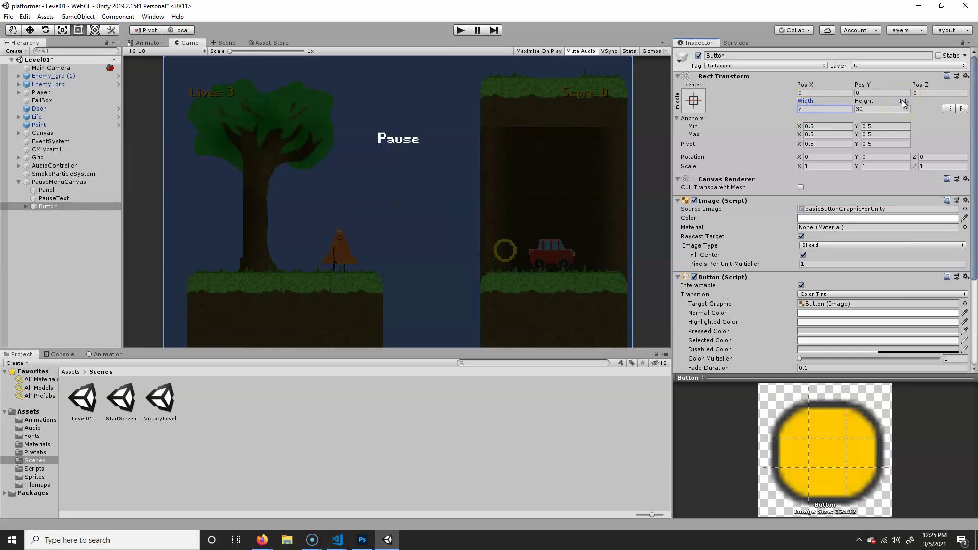
click(832, 113)
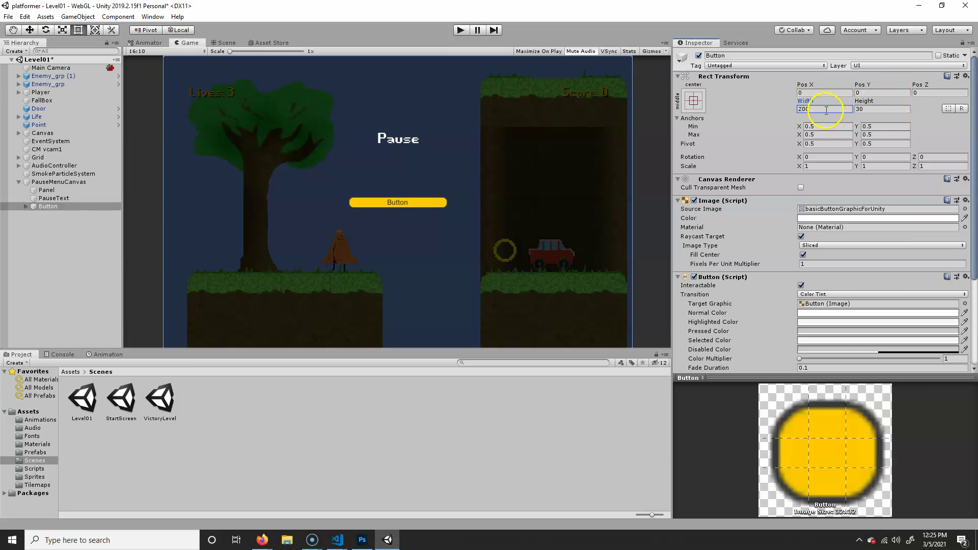
drag(807, 100, 706, 107)
- Set the button's width to 100
click(826, 108)
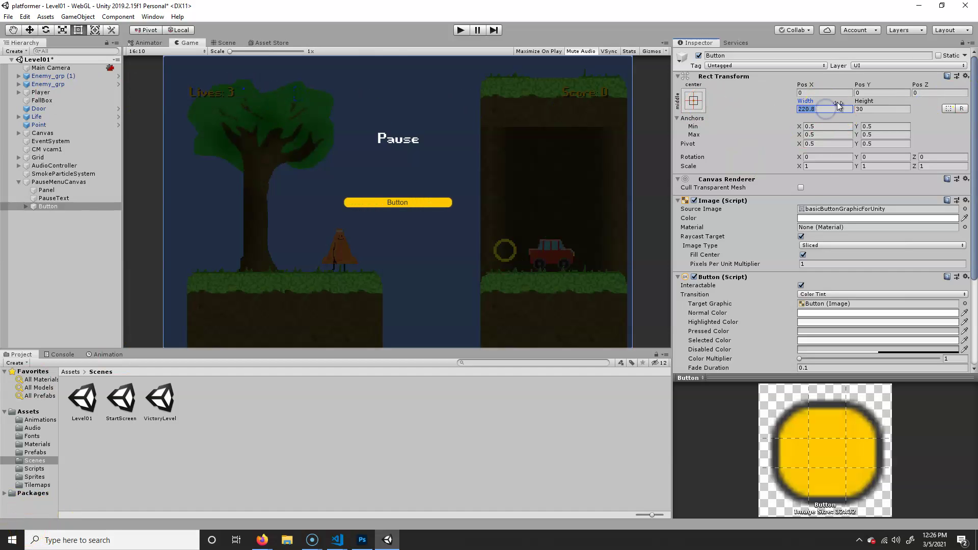
text(100)
click(356, 242)
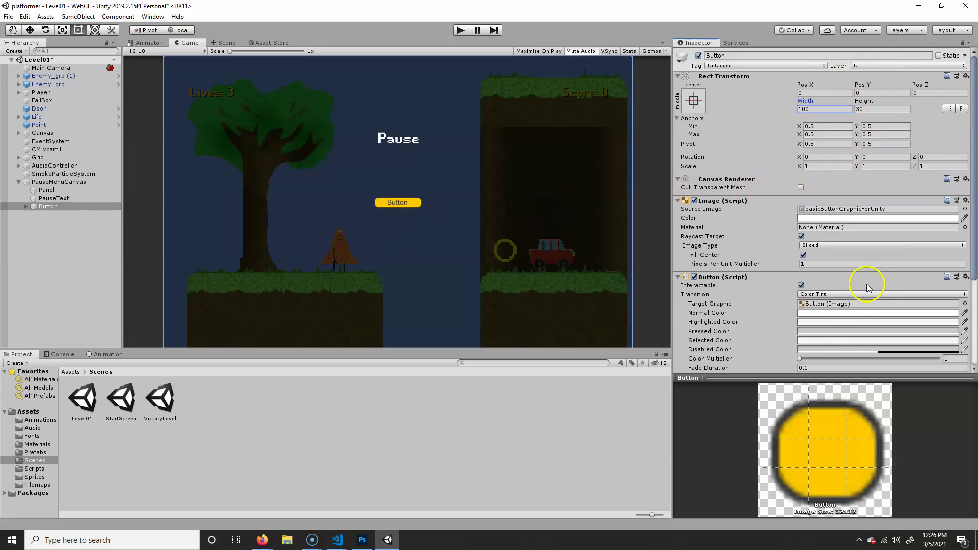
scroll(862, 247, down, 4)
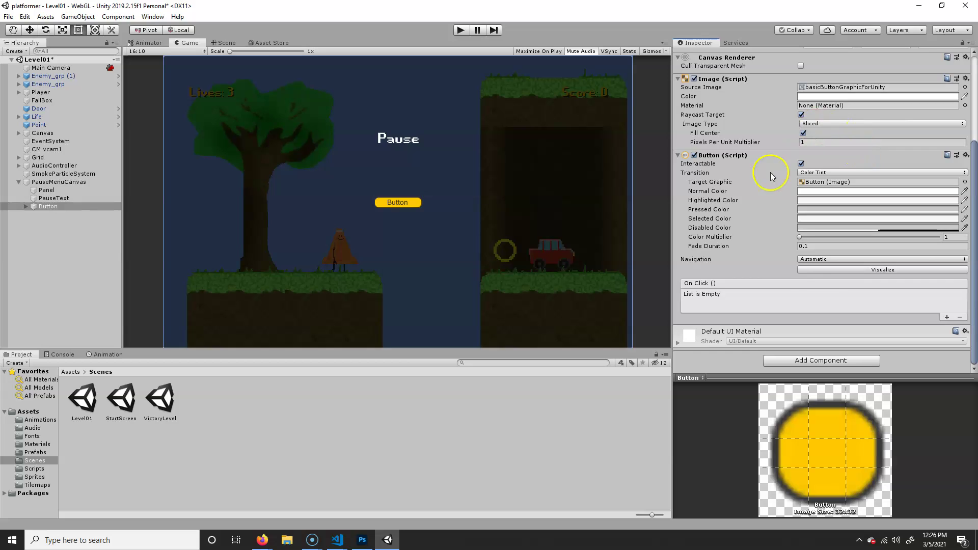
scroll(717, 124, up, 4)
- Anchor the button to middle center, including its pivot and position, and set its X position to -75
click(695, 100)
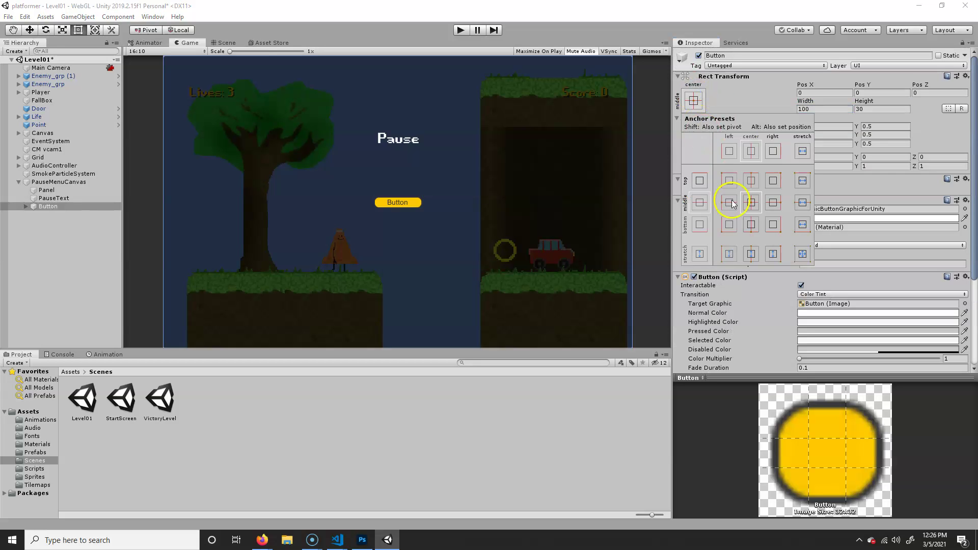
alt+shift+click(752, 203)
drag(806, 85, 775, 101)
click(824, 91)
text(-)
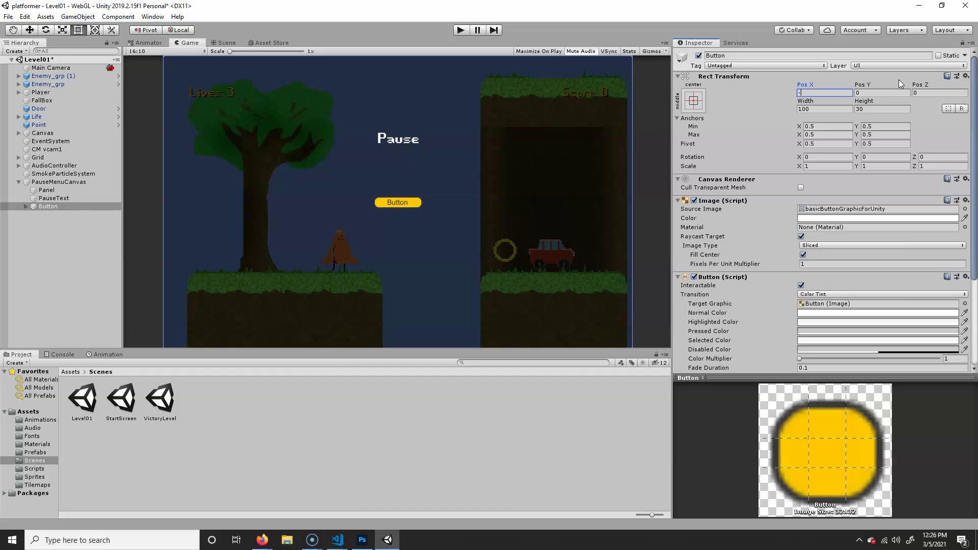
text(75)
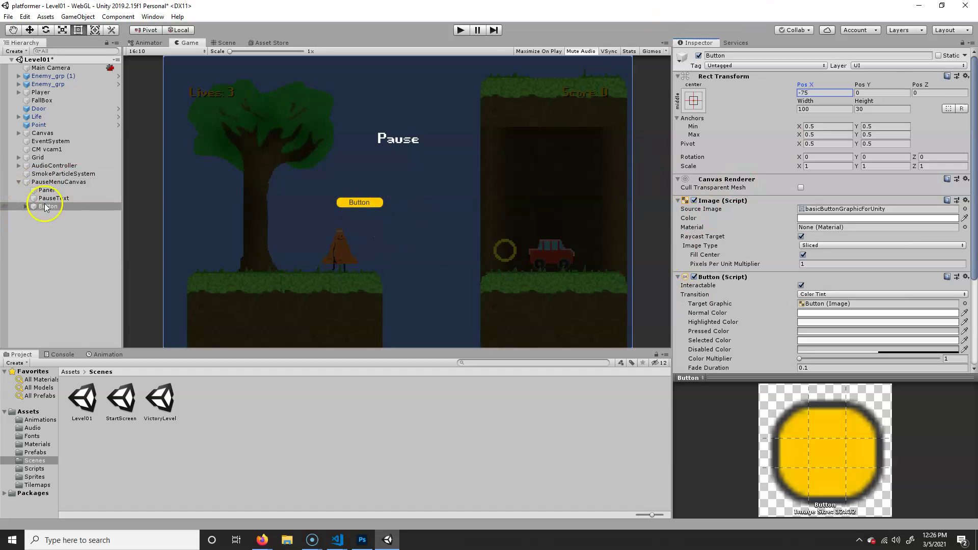
- Rename the button object as ResumeButton
click(759, 54)
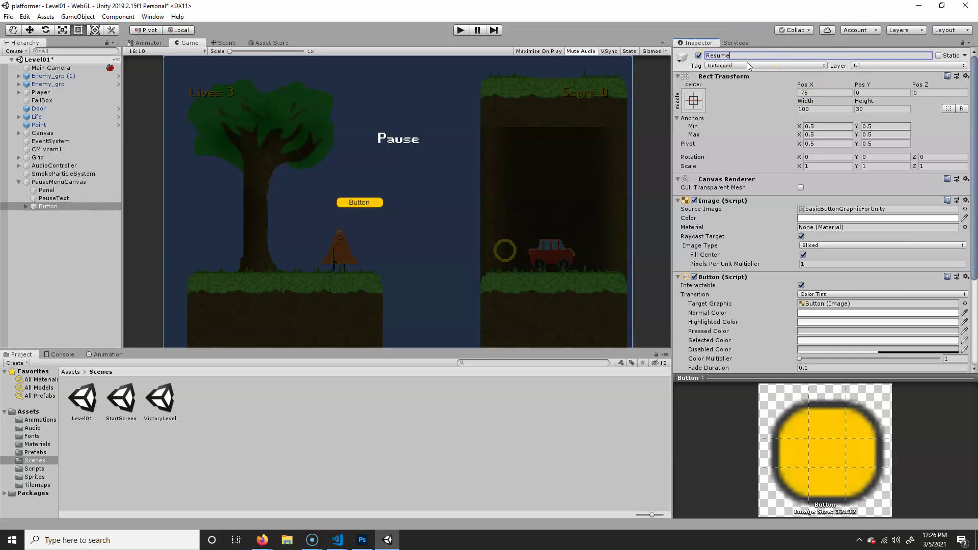
text(Resume)
key(Return)
click(752, 55)
key(Right)
key(Return)
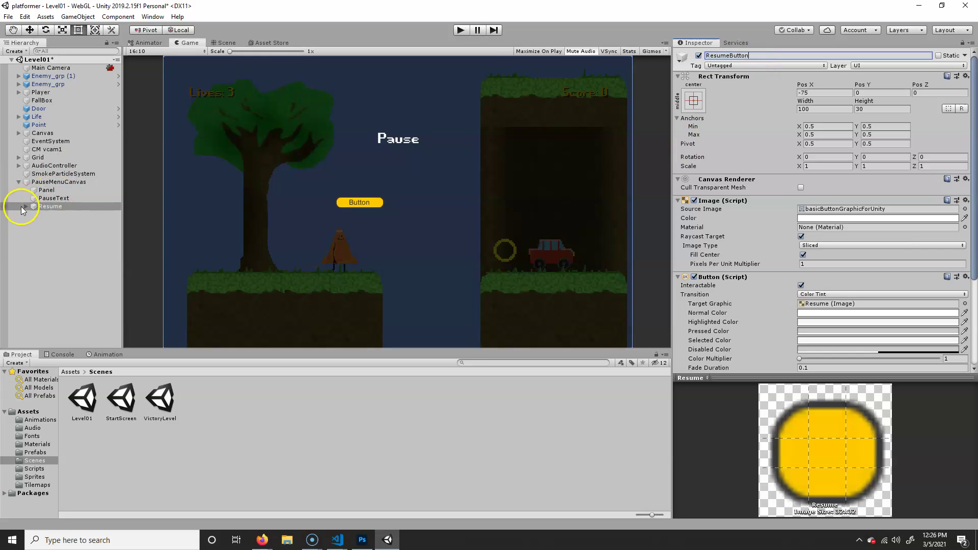
- Change the label text inside ResumeButton to Resume
click(48, 218)
click(39, 207)
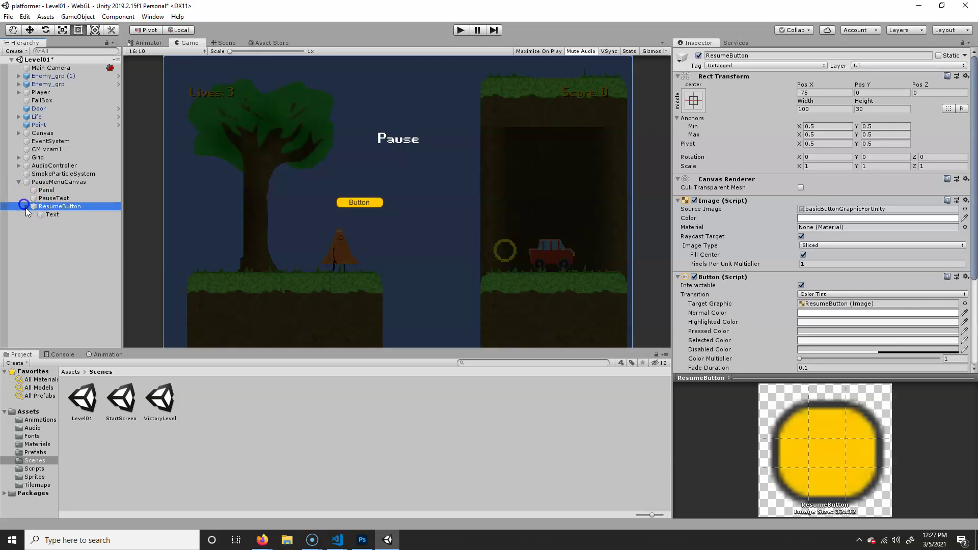
click(31, 214)
click(697, 218)
text(Resume)
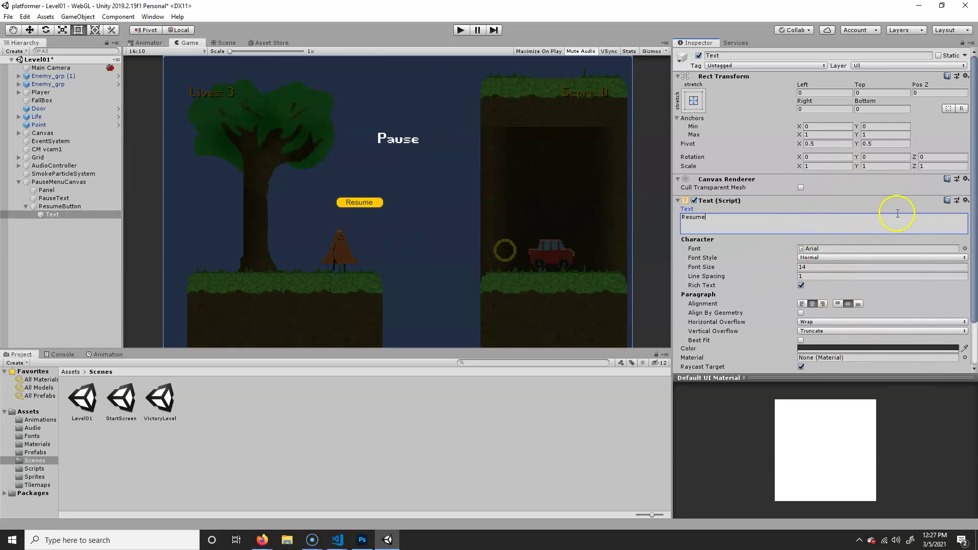
- Duplicate ResumeButton under PauseMenuCanvas and rename the copy QuitButton
click(71, 207)
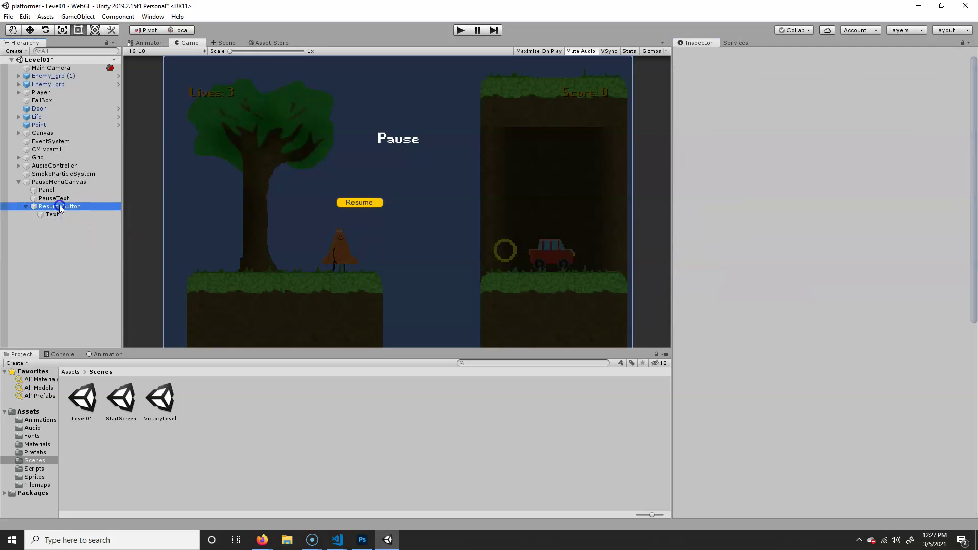
key(ctrl+d)
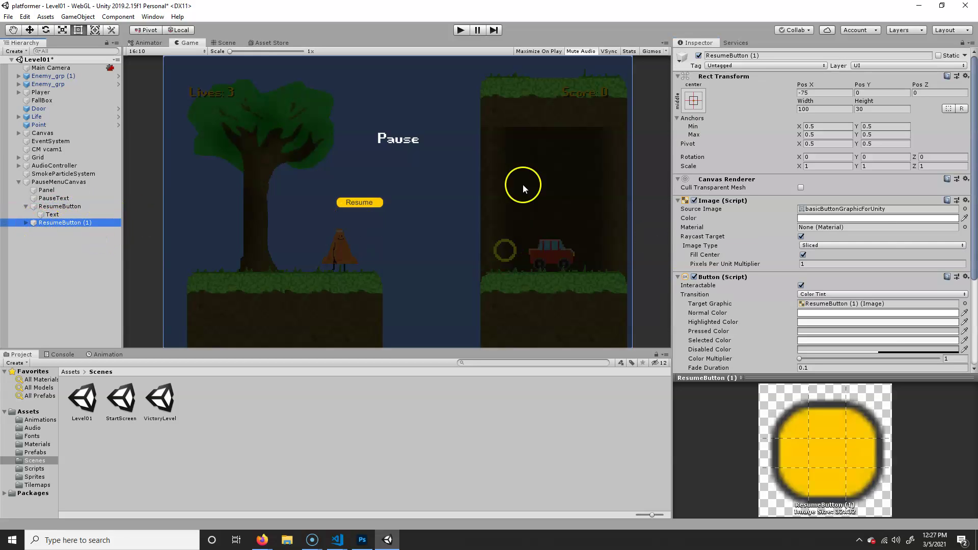
click(733, 56)
click(775, 56)
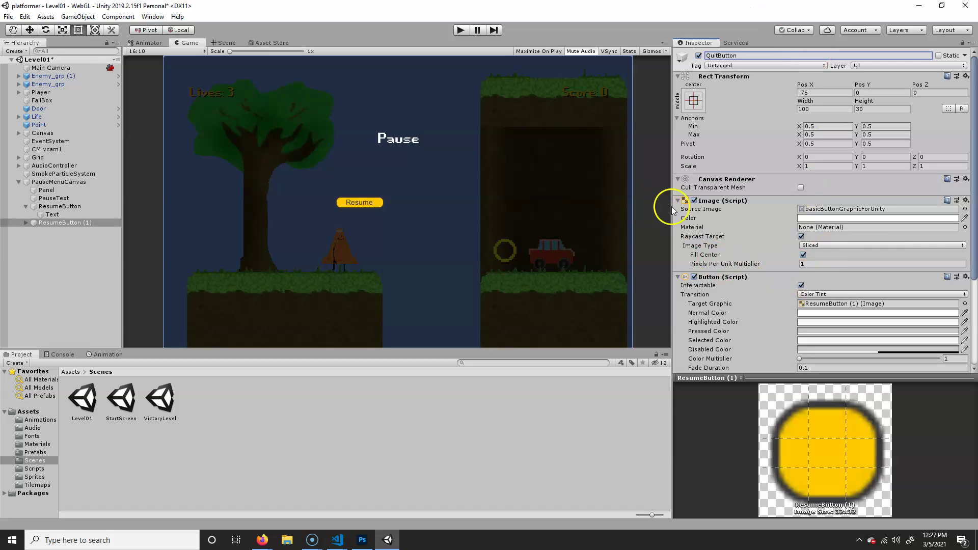
- Set QuitButton's X position to 75 and change its label text to Quit
click(848, 93)
text(75)
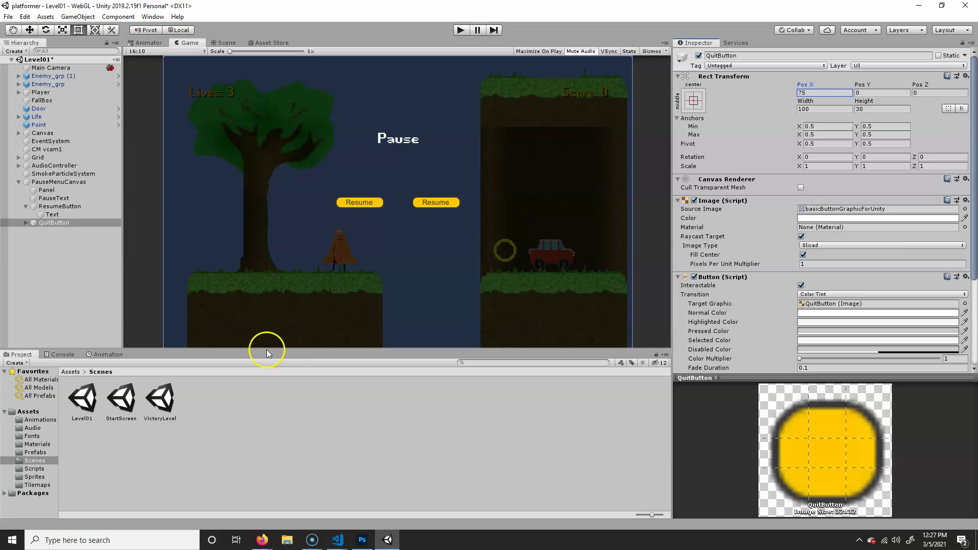
click(26, 223)
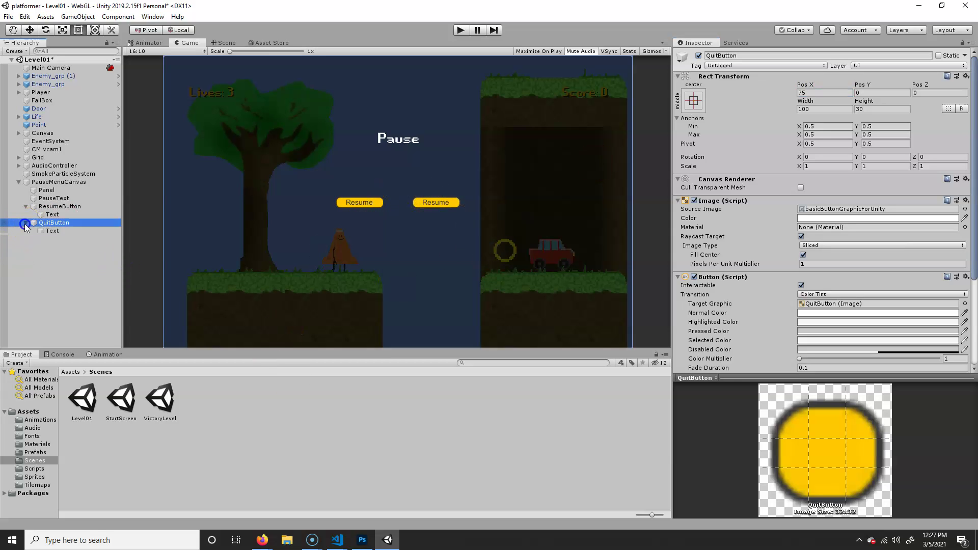
click(51, 231)
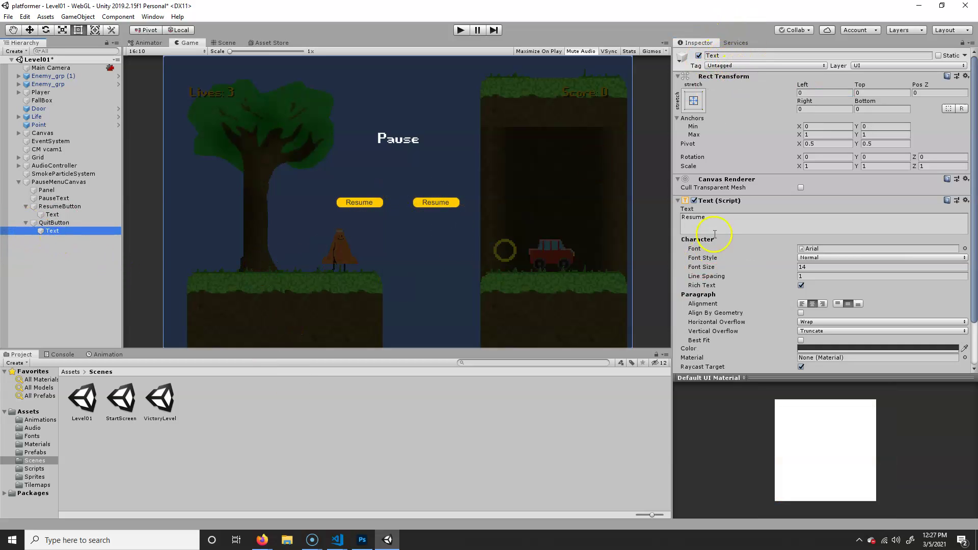
click(714, 234)
text(Quit)
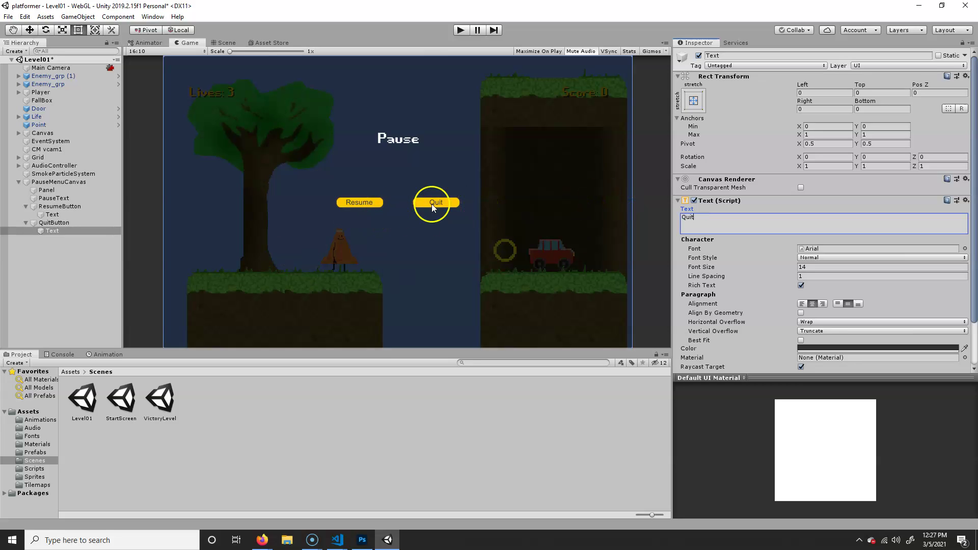
click(67, 265)
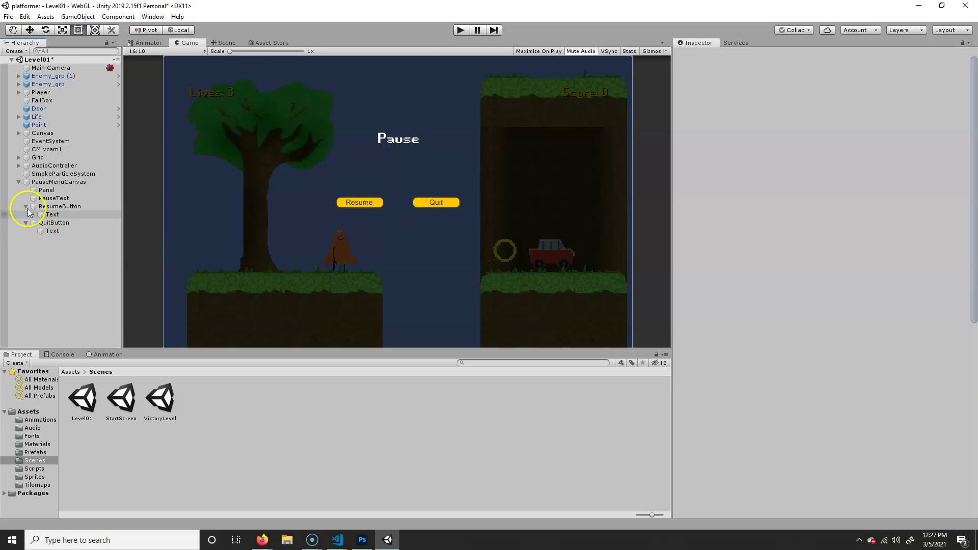
- Collapse PauseMenuCanvas and toggle it on and off to compare the game view, leaving it deactivated
click(18, 182)
click(59, 182)
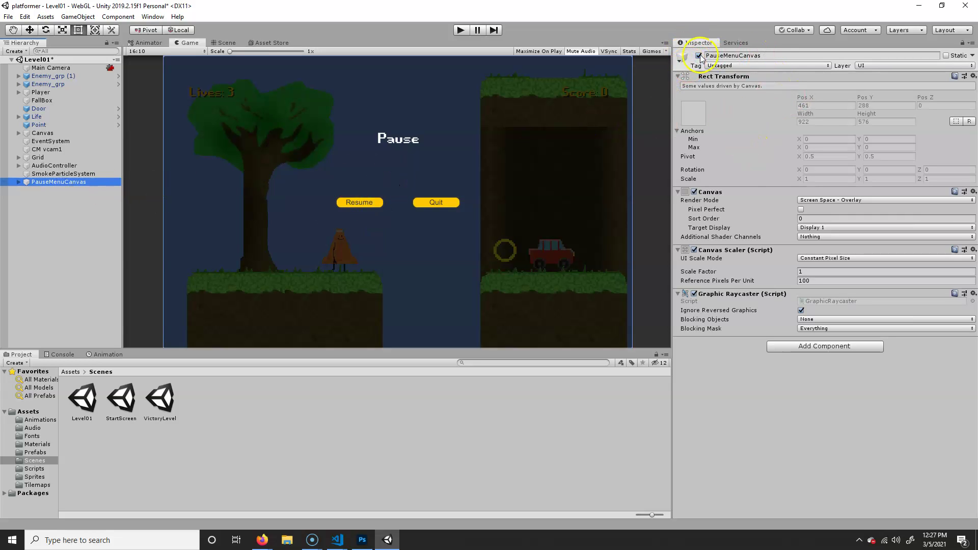
click(699, 56)
click(698, 55)
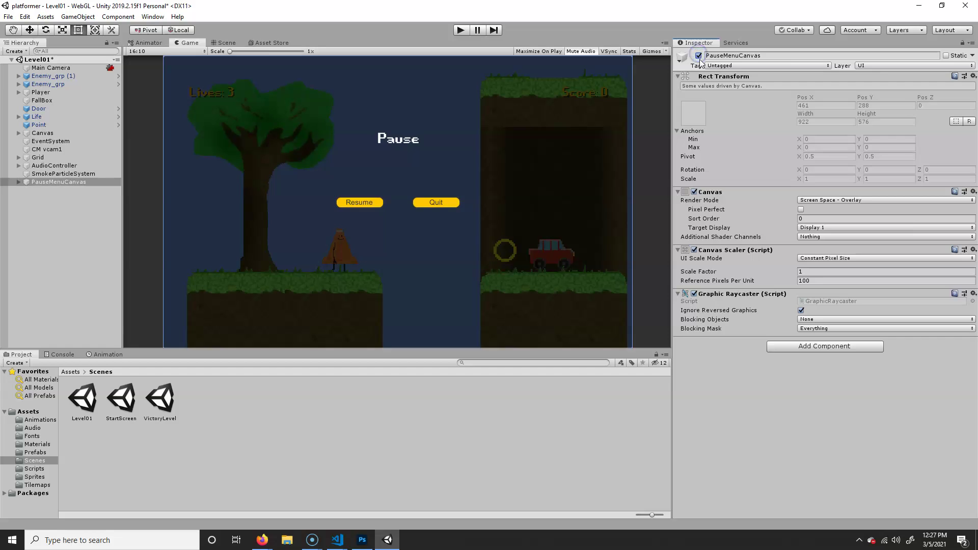
click(699, 56)
click(698, 55)
click(698, 56)
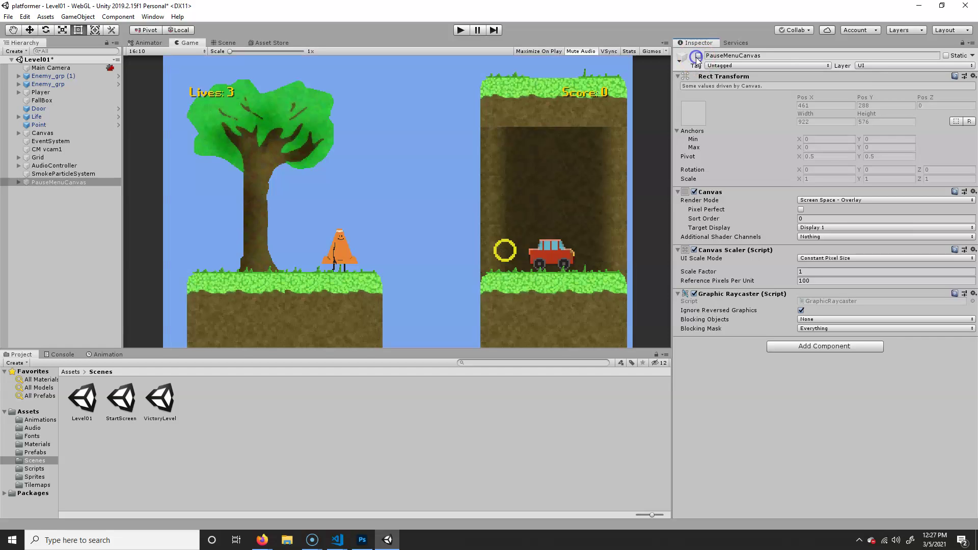
click(698, 56)
click(699, 55)
- Toggle the Canvas and Player objects off and back on, and reactivate PauseMenuCanvas
click(283, 191)
click(42, 133)
click(699, 56)
click(699, 55)
click(50, 141)
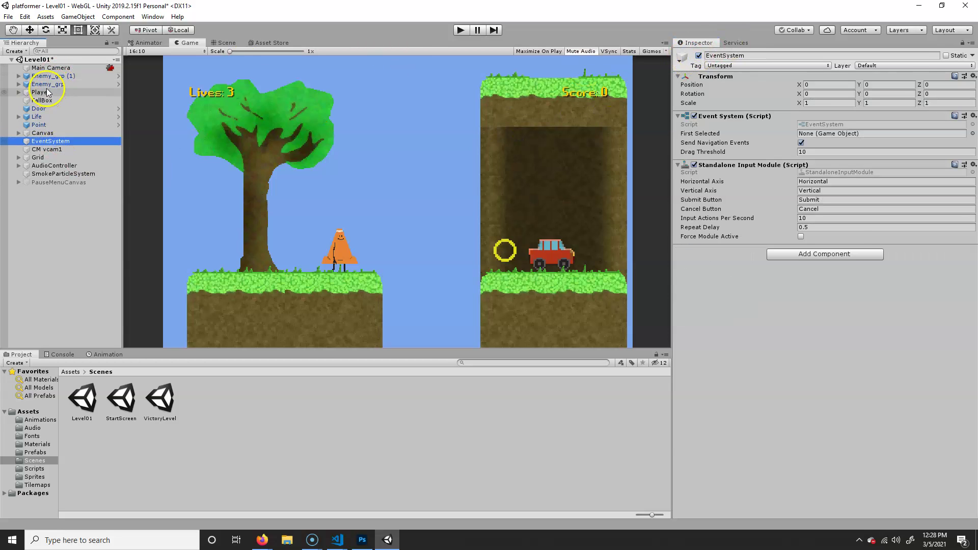
click(47, 92)
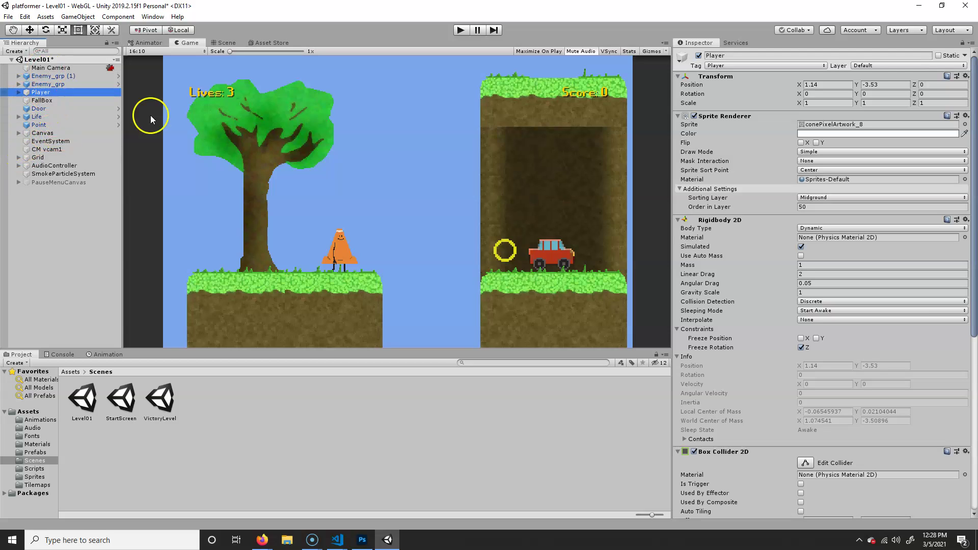
click(699, 56)
click(699, 56)
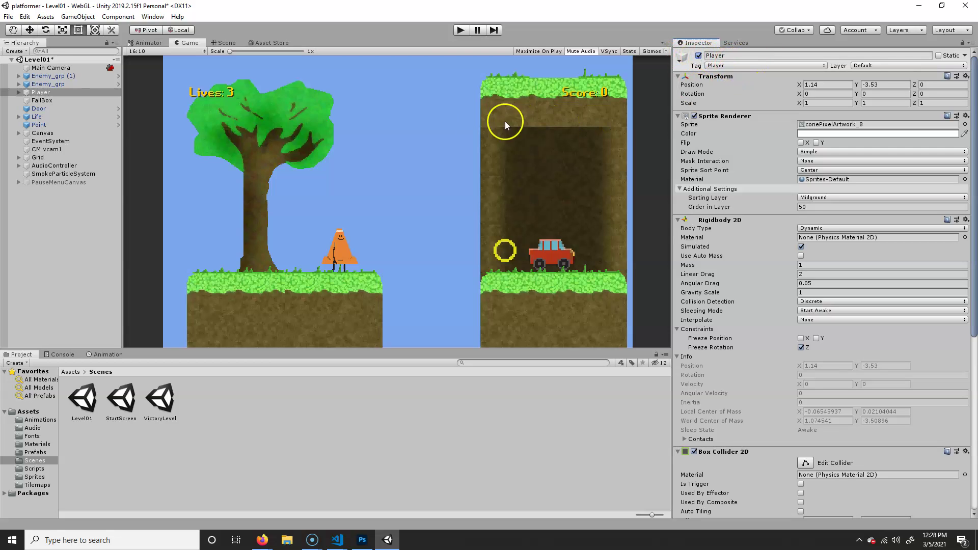
click(75, 182)
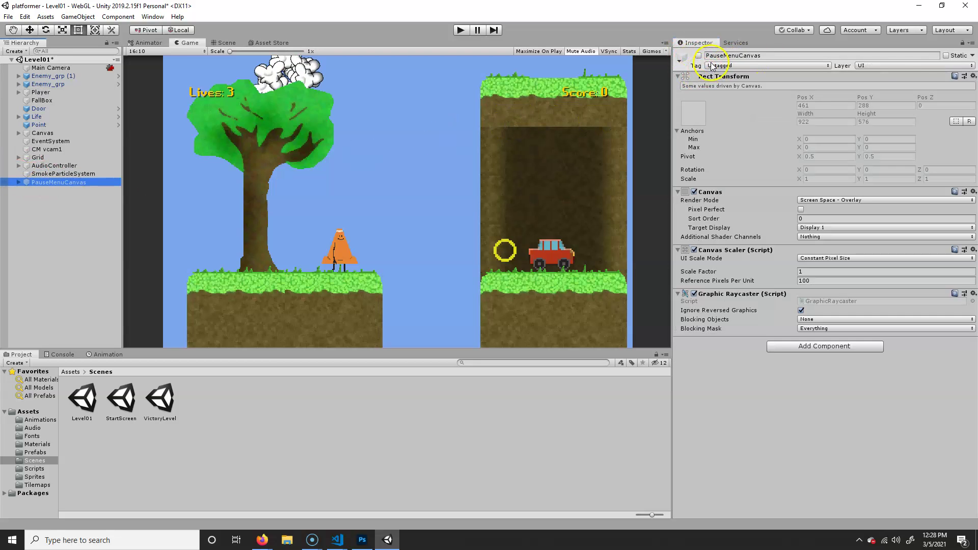
click(698, 56)
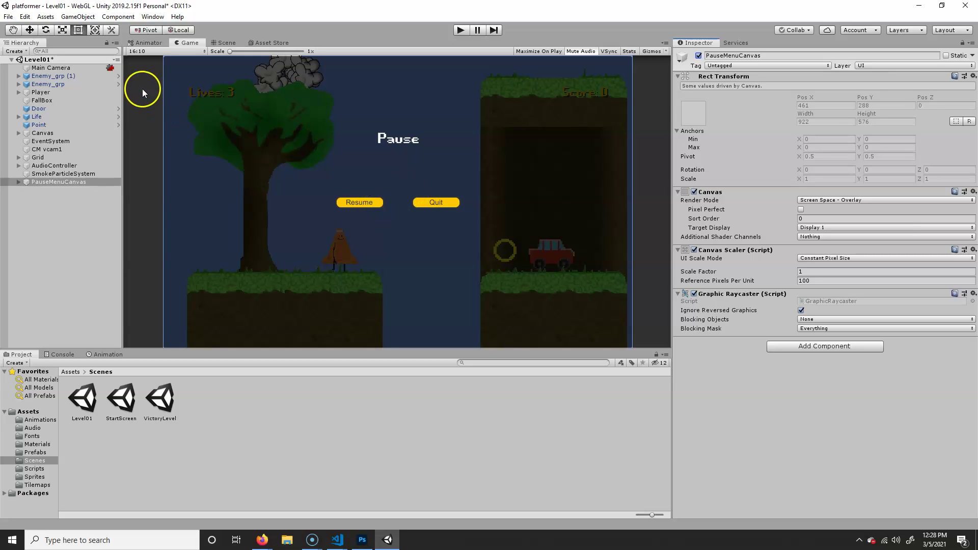
- Open the project's Input settings and check which key the Cancel axis uses as its positive button
click(25, 18)
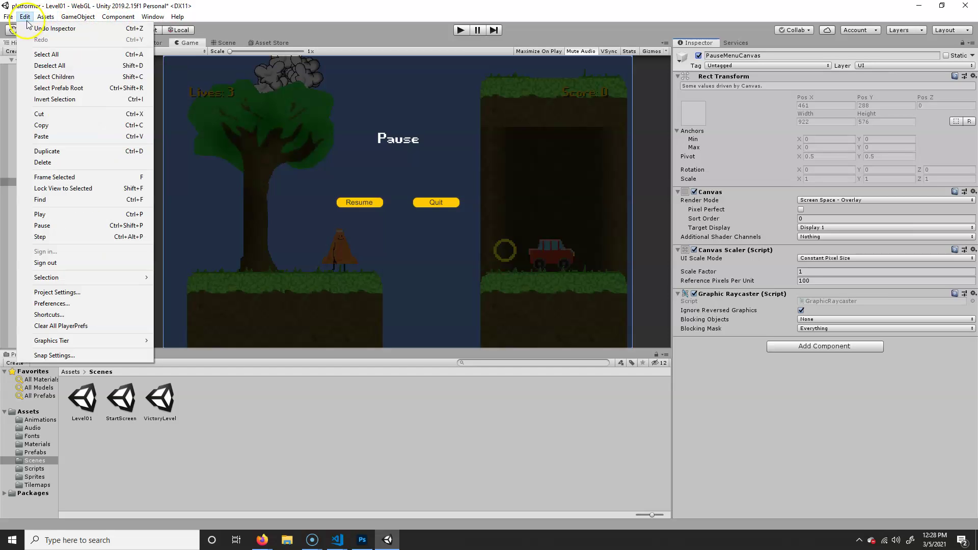
click(86, 293)
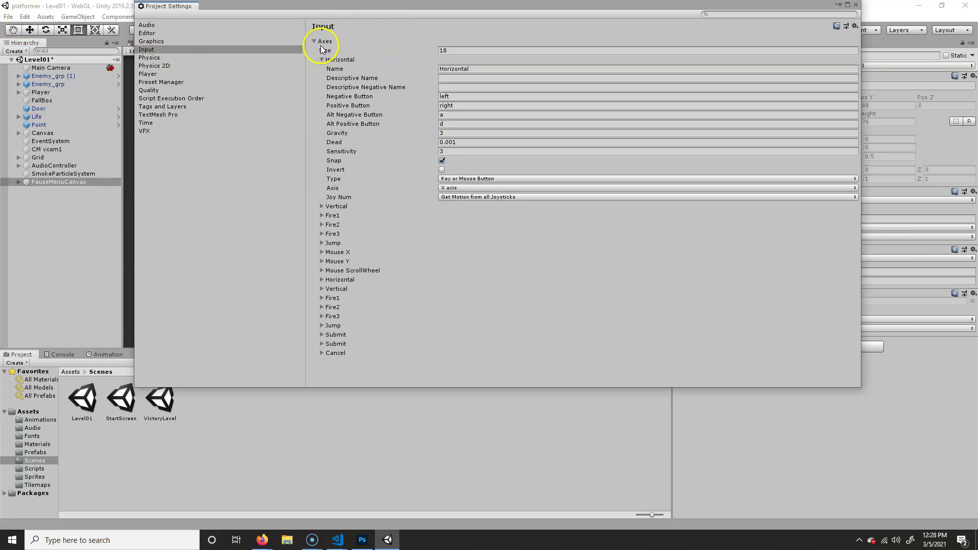
key(Escape)
click(321, 353)
scroll(485, 338, down, 3)
click(465, 306)
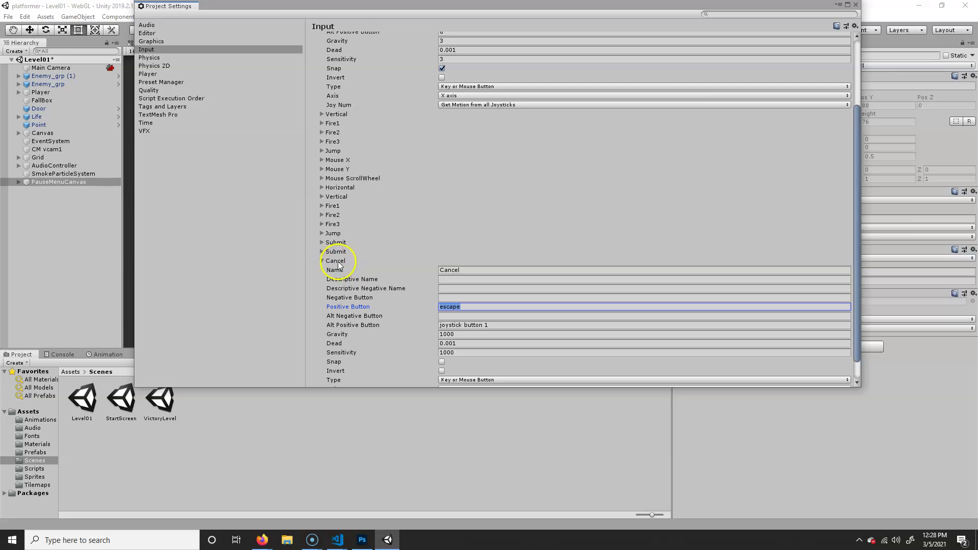
click(322, 261)
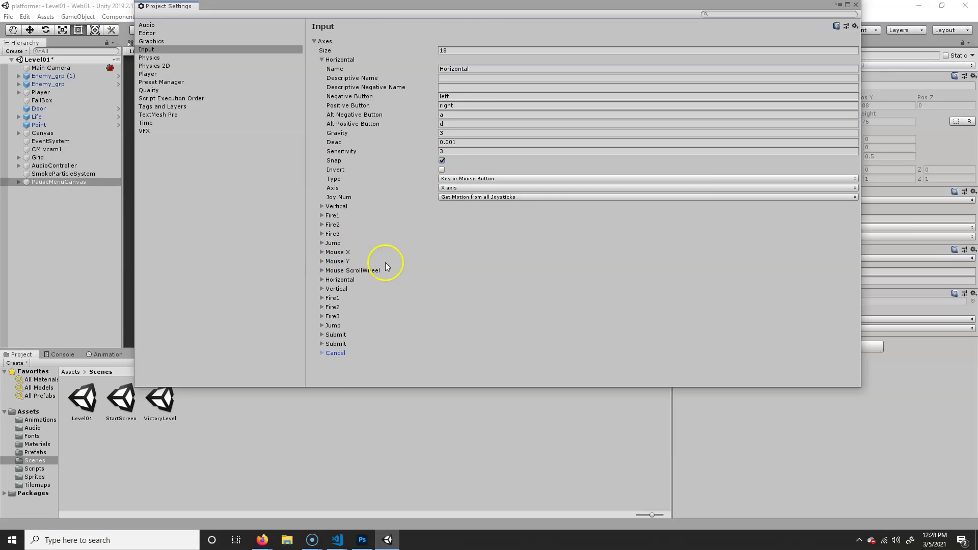
- Try adding a nineteenth input axis, and restore the axes size to 18
click(458, 51)
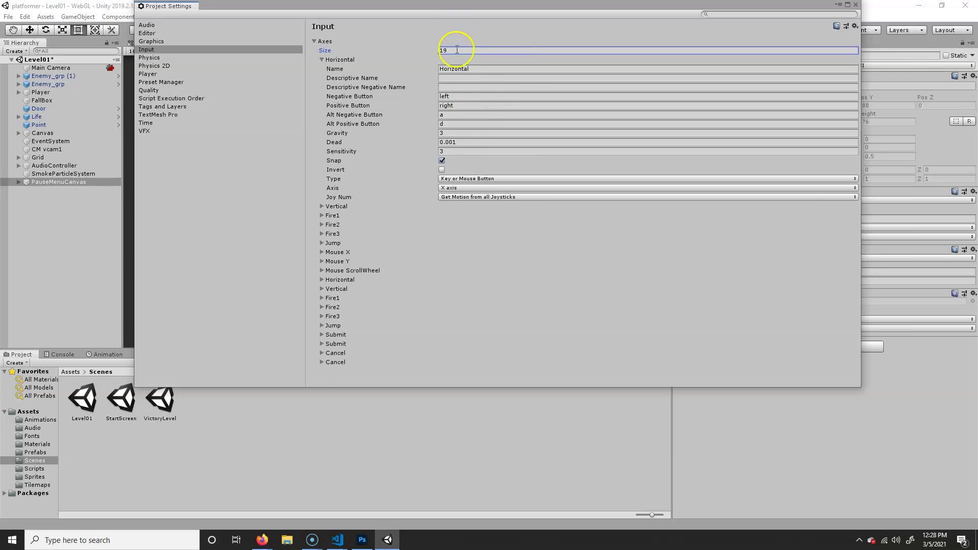
click(326, 362)
click(327, 362)
click(469, 49)
text(18)
key(Return)
- Collapse the first Horizontal axis and expand the Cancel axis to view its settings
click(323, 60)
click(322, 60)
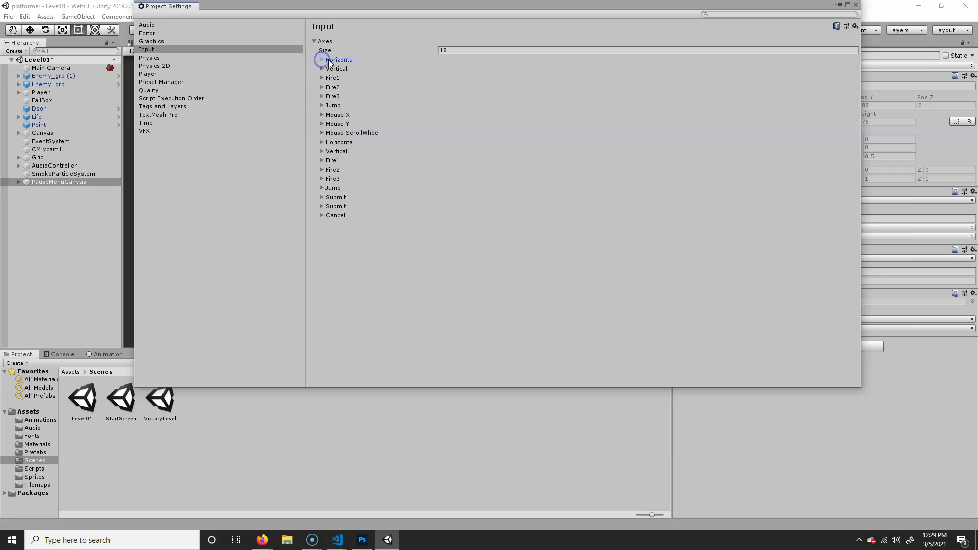
click(326, 216)
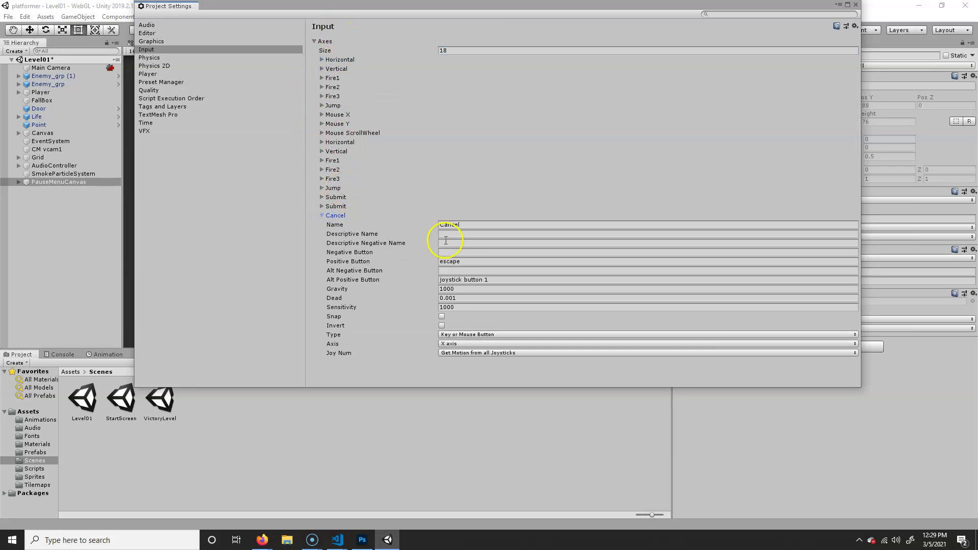
- Try left shift as the Cancel axis's positive button, and restore it to escape
click(471, 262)
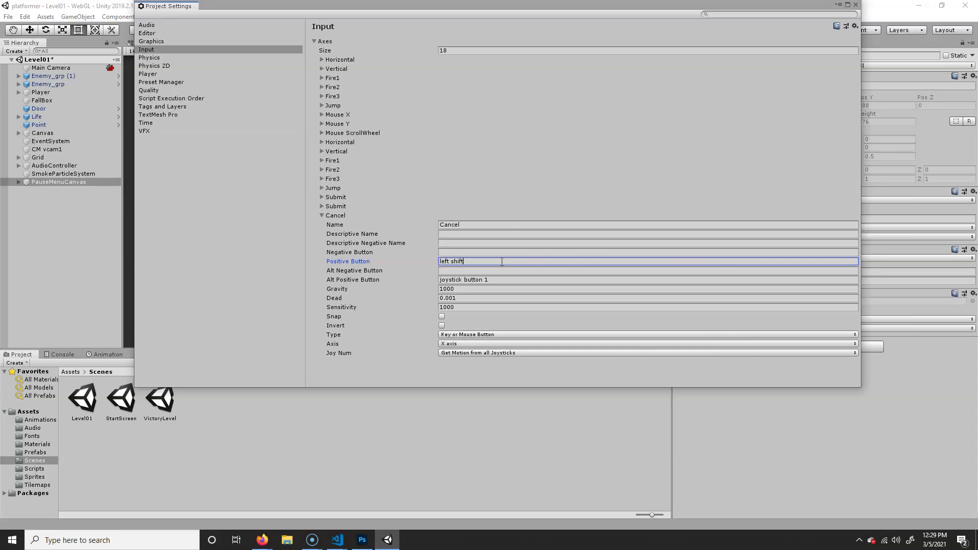
click(478, 255)
text(shi)
key(BackSpace)
key(BackSpace)
key(BackSpace)
key(BackSpace)
key(BackSpace)
click(504, 254)
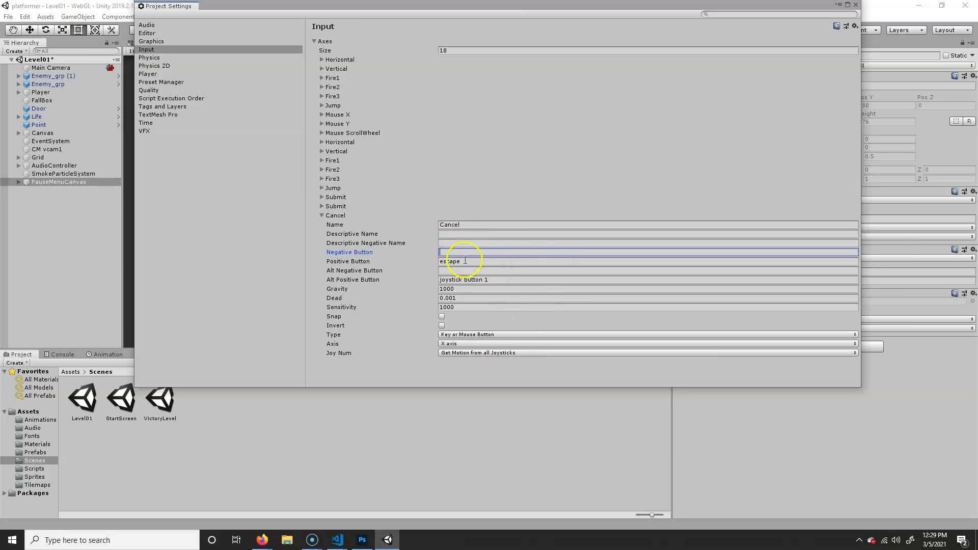
- Close the project settings and create a C# script named GameControllerScript in the Scripts folder
click(856, 4)
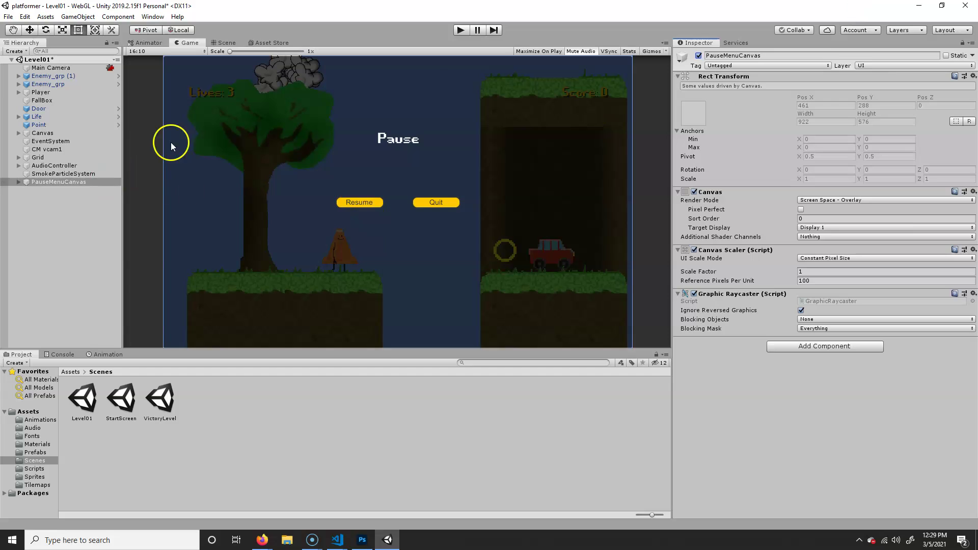
click(71, 372)
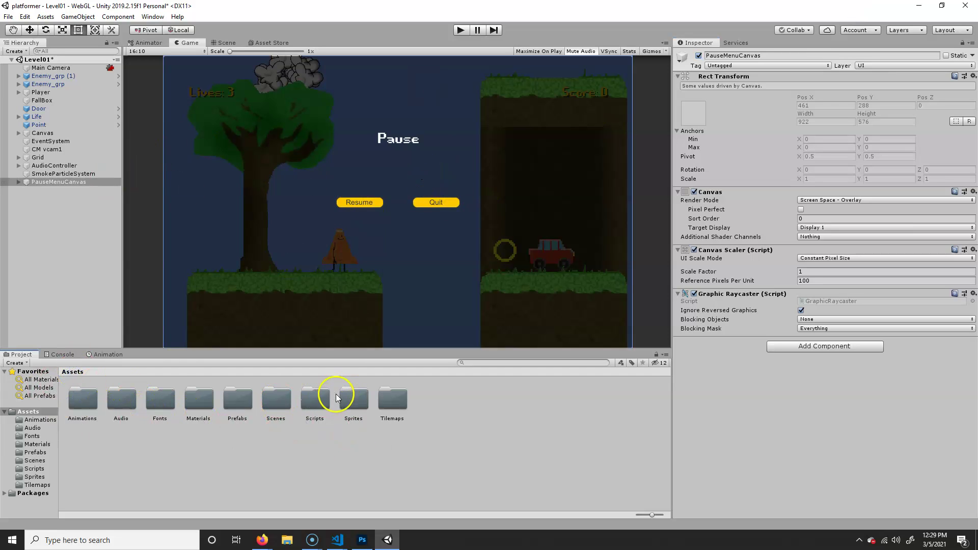
double_click(320, 400)
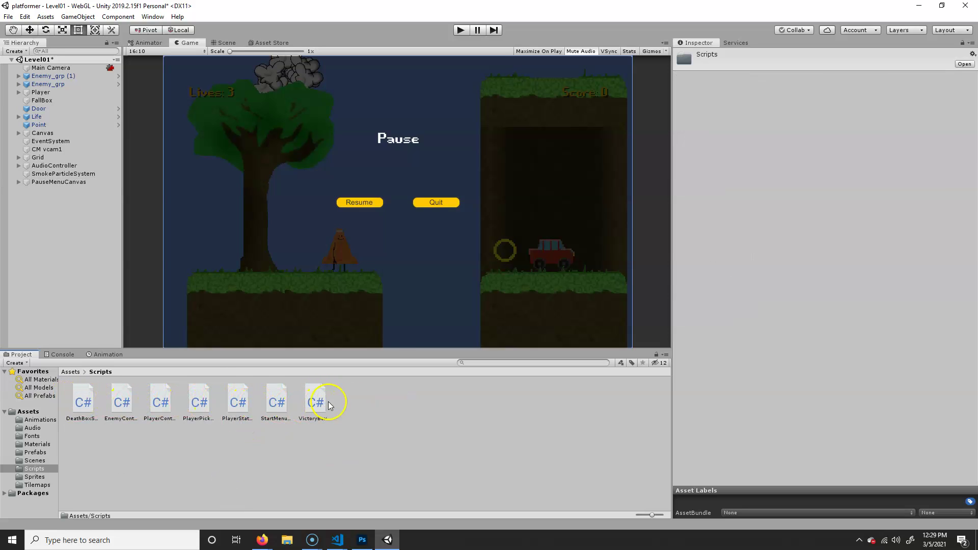
right_click(368, 408)
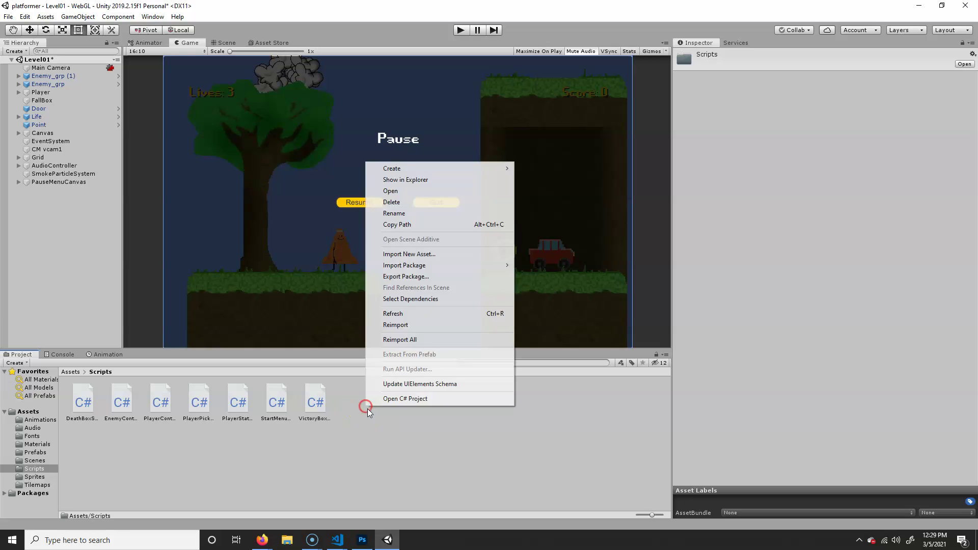
mouse_move(423, 170)
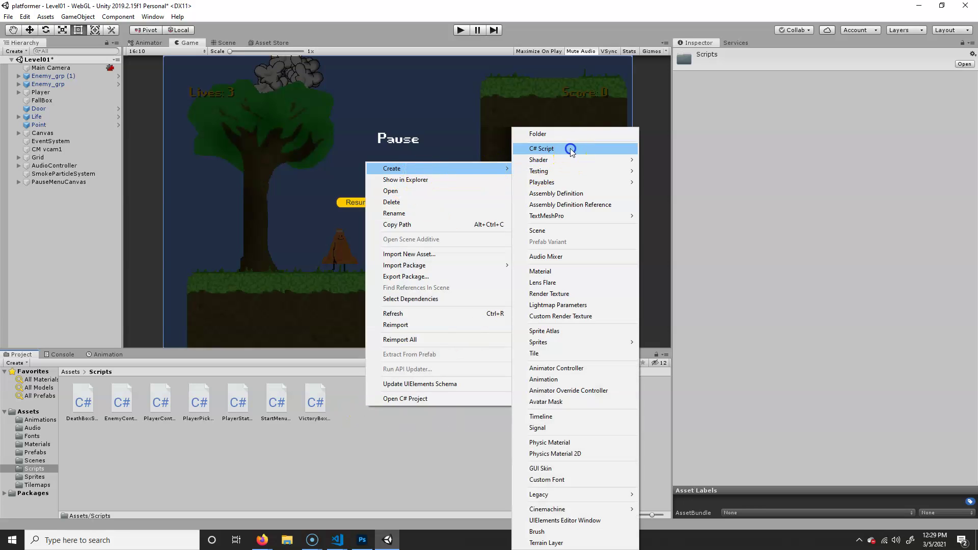
click(567, 148)
text(G)
text(ameControll)
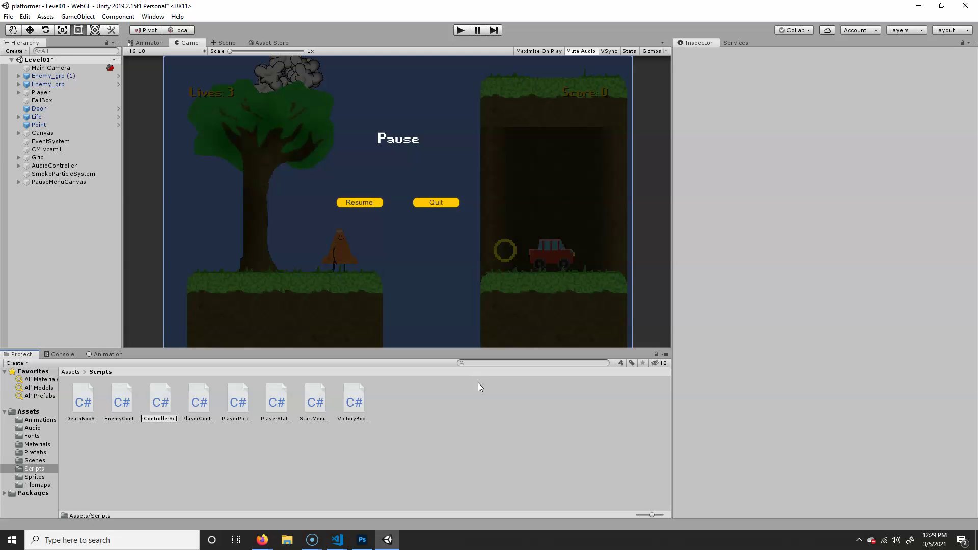
text(erScript)
- Open GameControllerScript for editing in Visual Studio Code
click(161, 405)
double_click(162, 403)
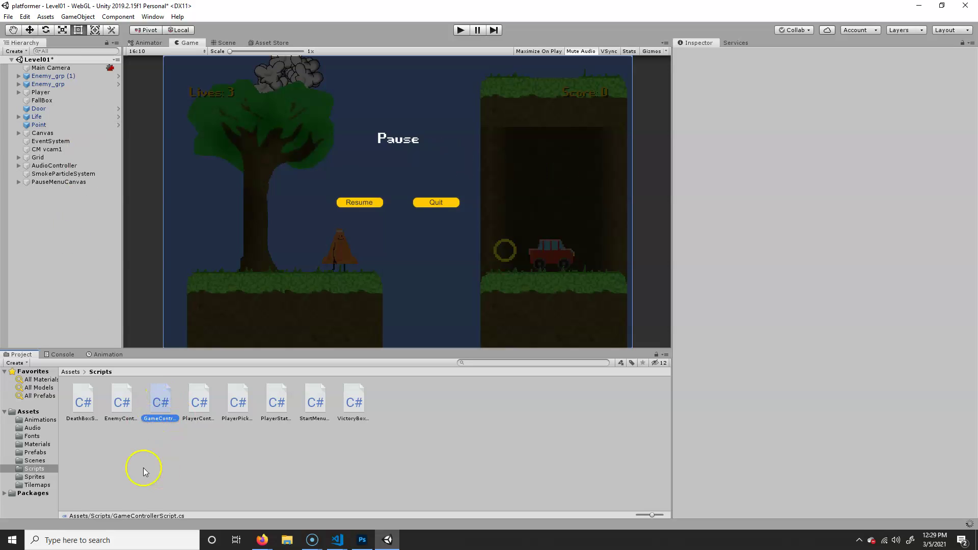
click(163, 400)
mouse_move(339, 542)
click(400, 448)
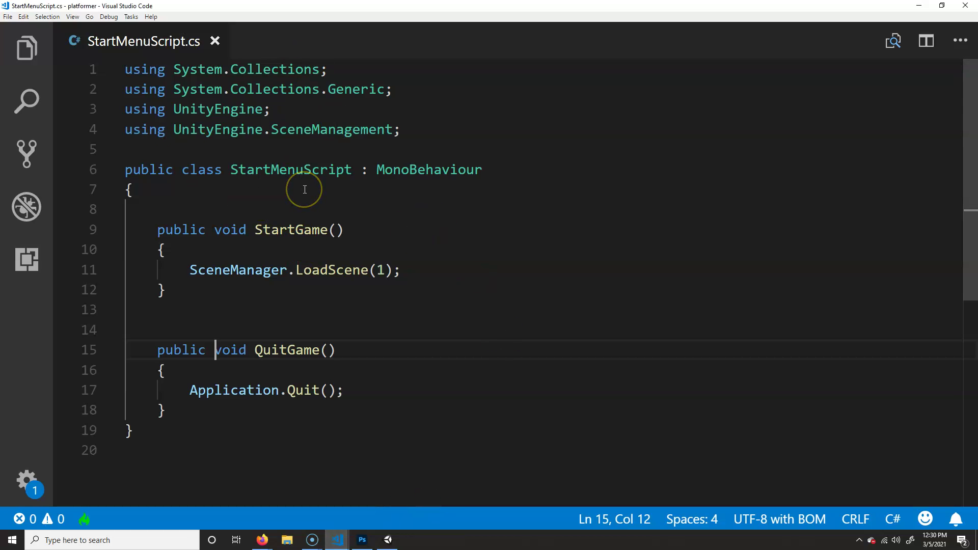
mouse_move(389, 535)
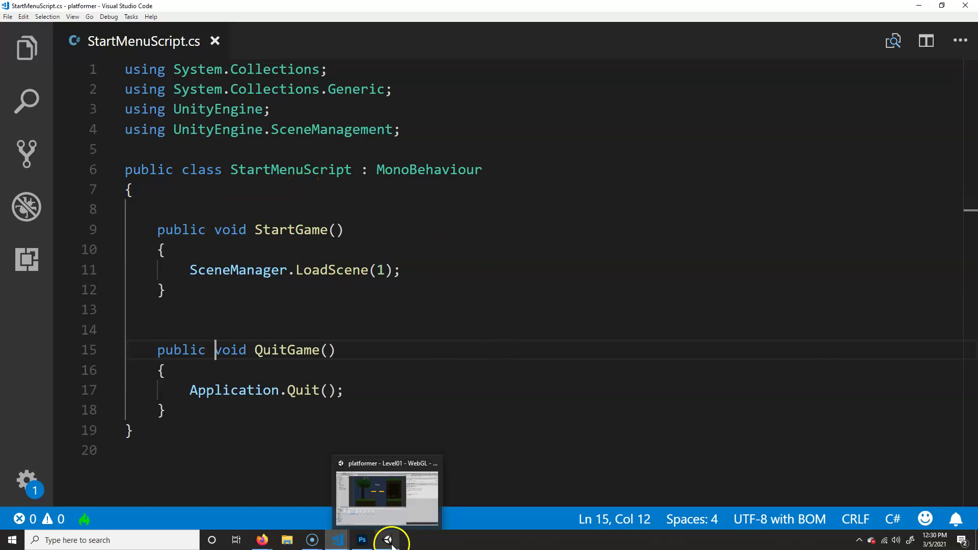
click(390, 517)
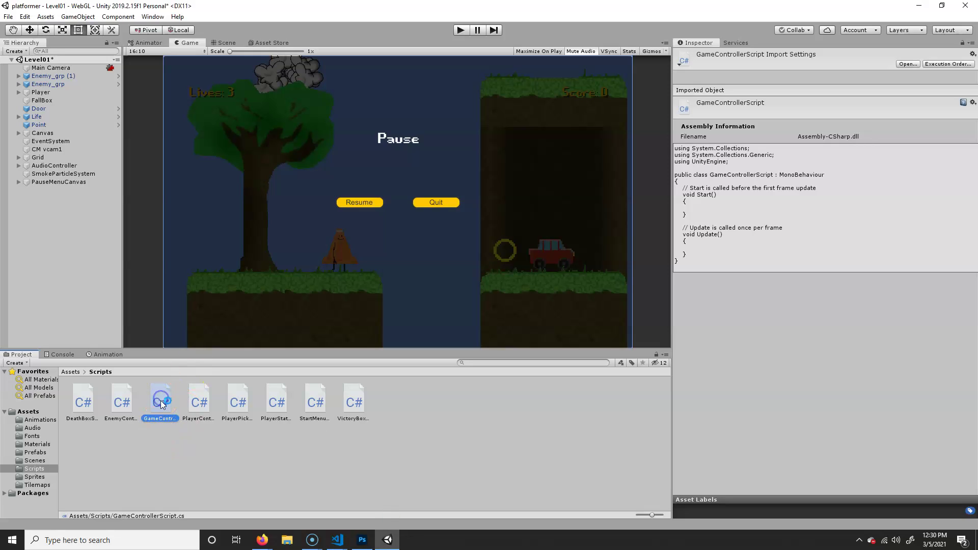
mouse_move(339, 539)
click(375, 509)
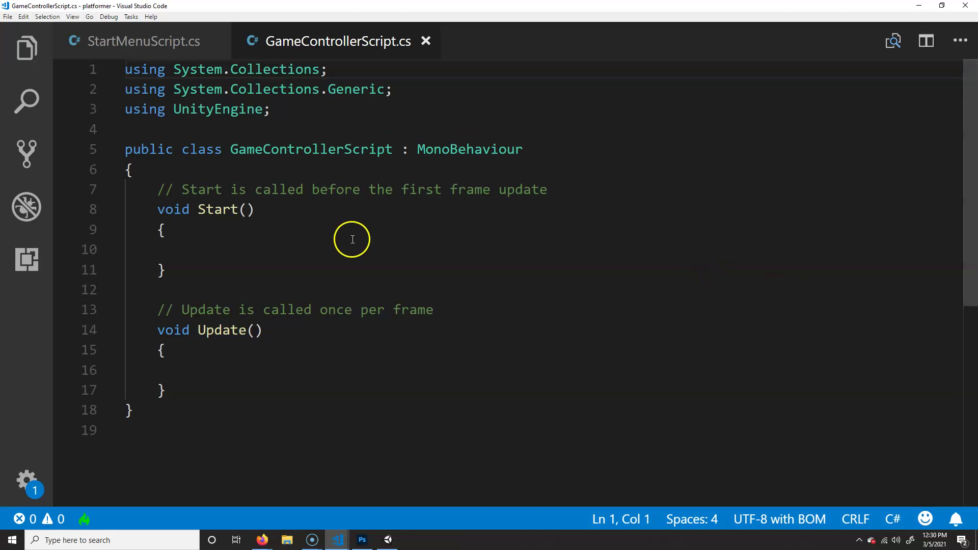
- Delete the template comments above Start and Update, leaving two blank lines before Start
drag(594, 200, 72, 196)
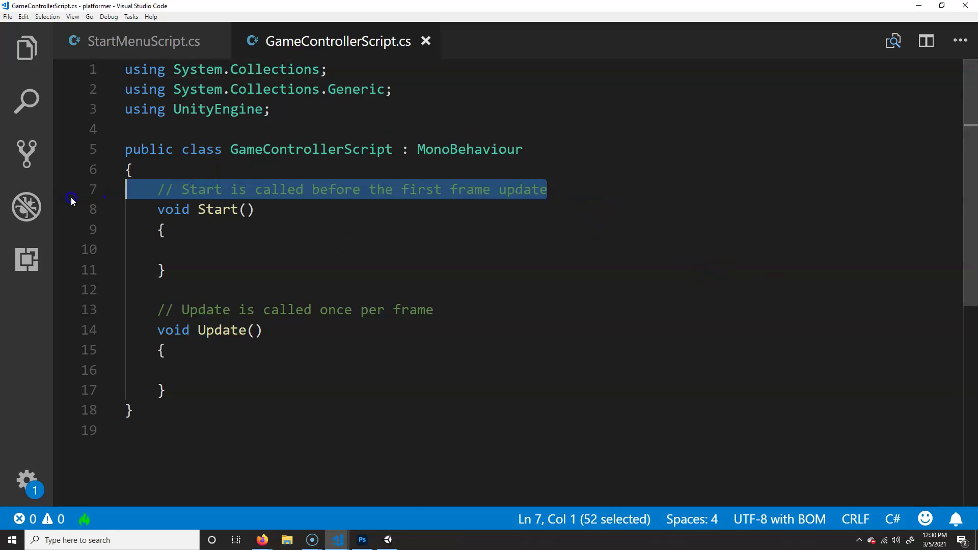
key(BackSpace)
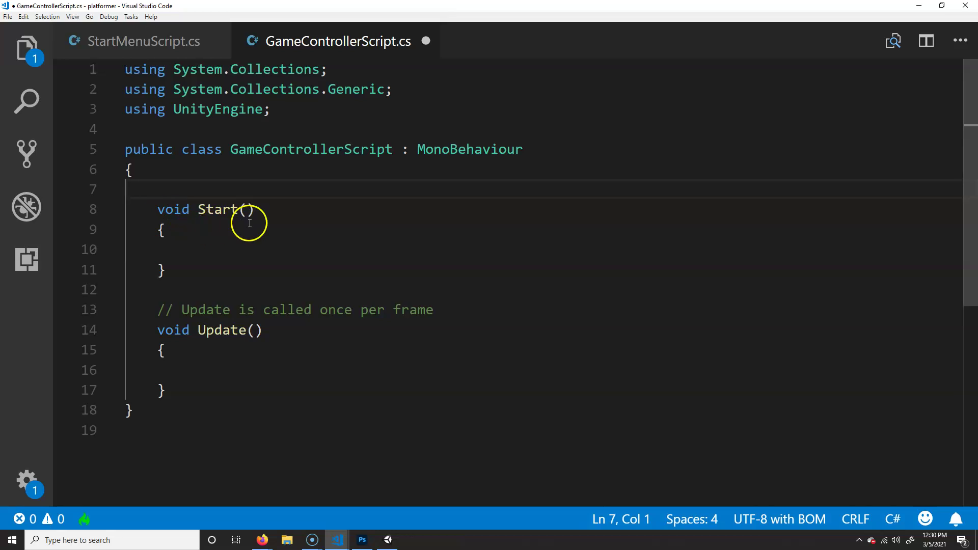
key(Return)
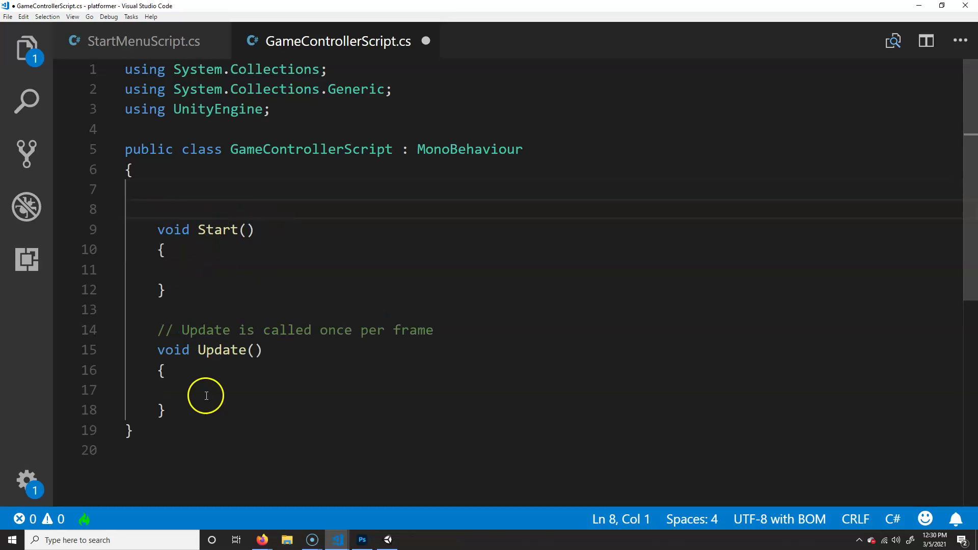
drag(438, 326, 114, 326)
key(BackSpace)
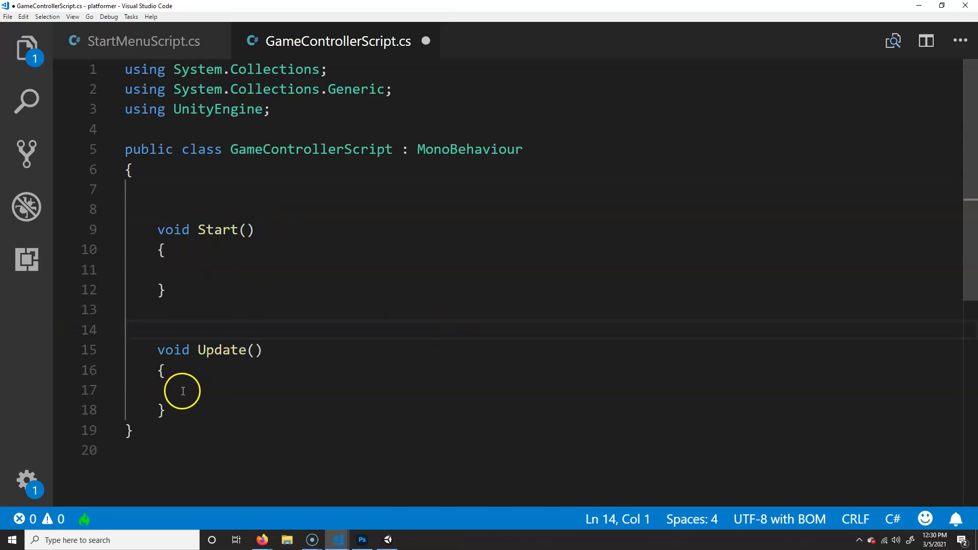
key(Delete)
- Add an empty public PauseScreen() method with its braces below the Update method
click(182, 388)
key(Return)
key(Return)
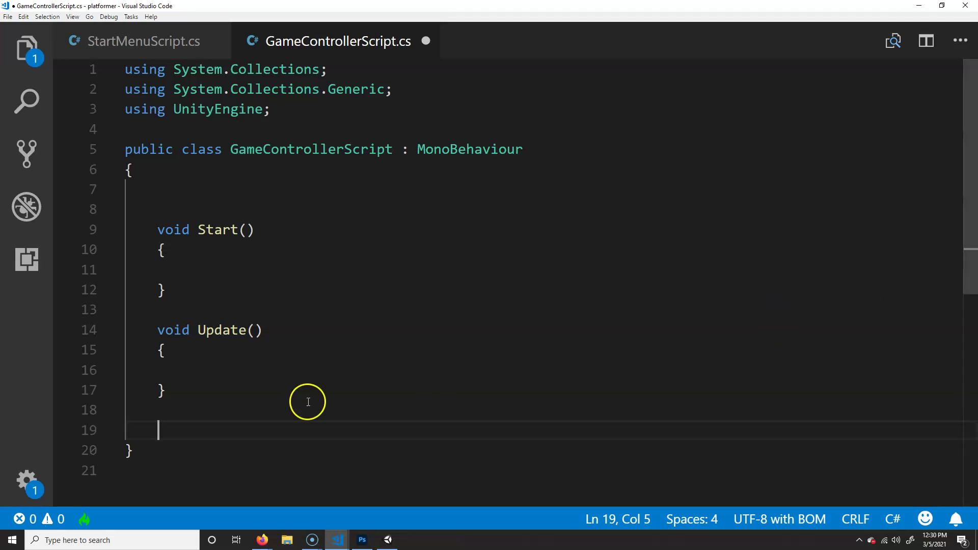
text(public pa)
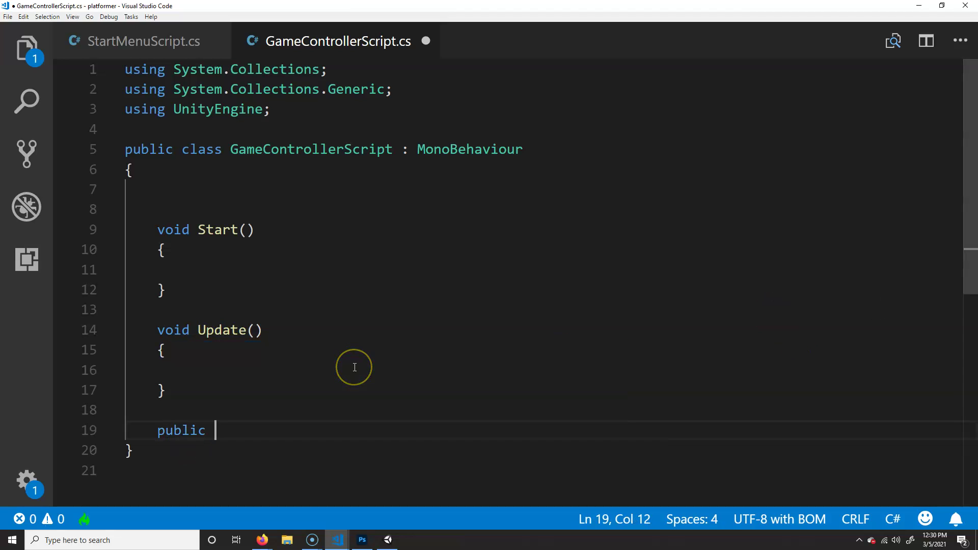
key(BackSpace)
key(BackSpace)
text(Pu)
key(BackSpace)
text(auseScreen(0)
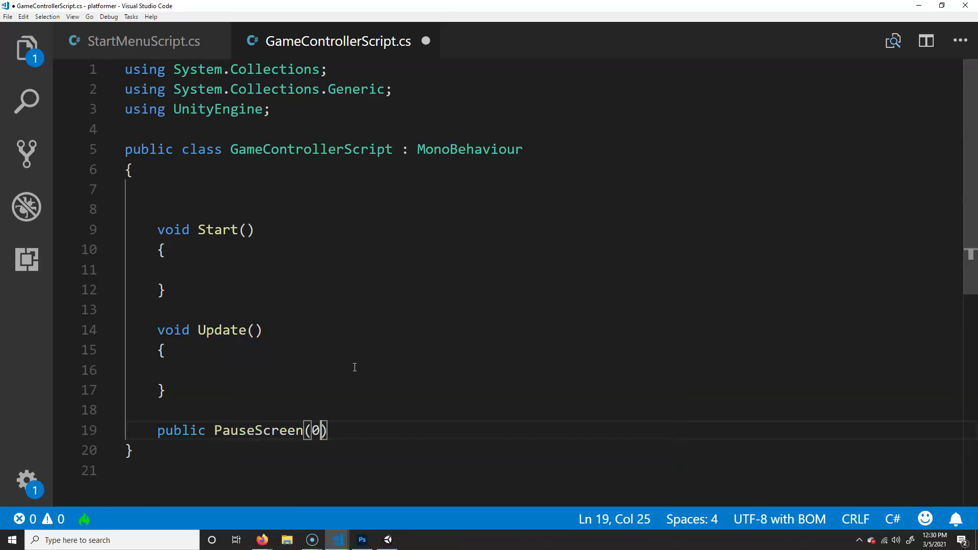
key(BackSpace)
key(Return)
text({)
key(Return)
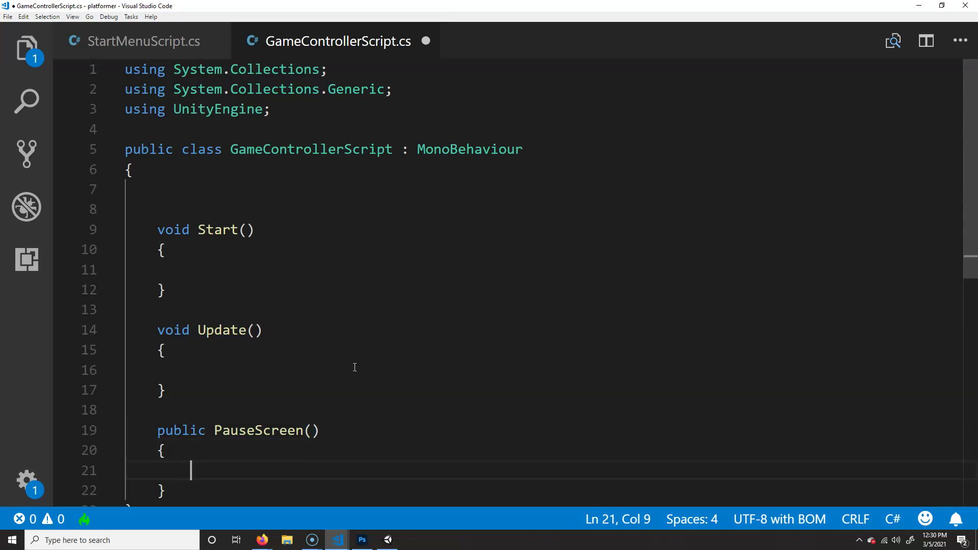
- Begin an if statement inside Update whose condition checks Input
click(193, 365)
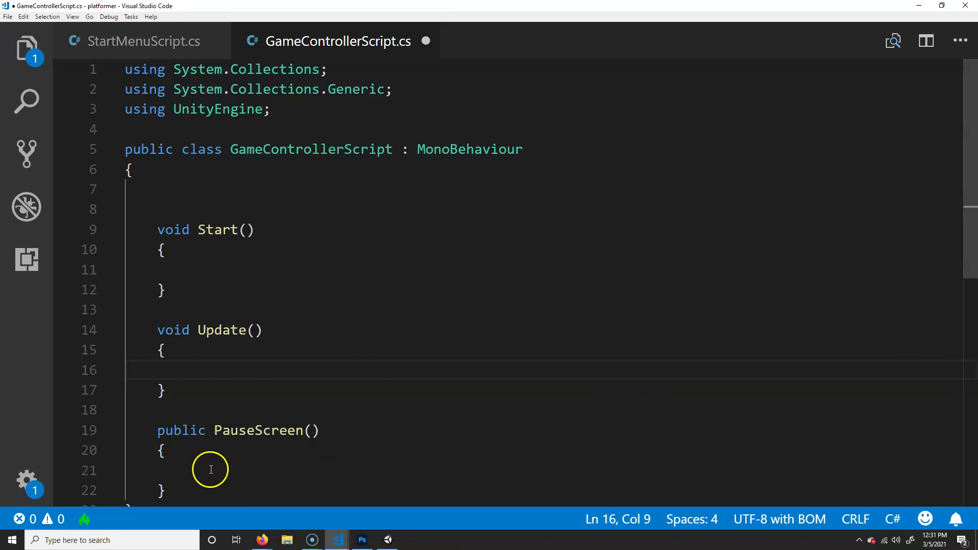
text(if)
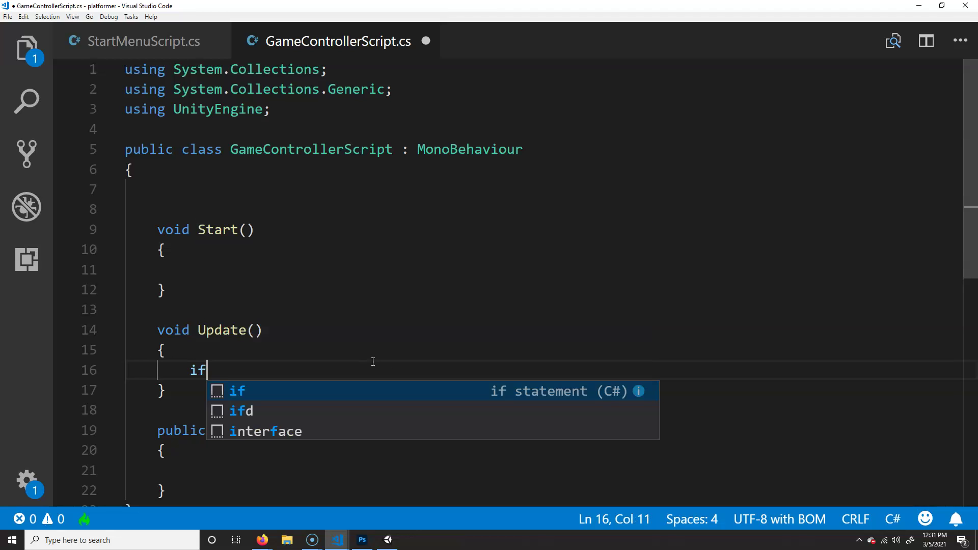
text(()
text(Input)
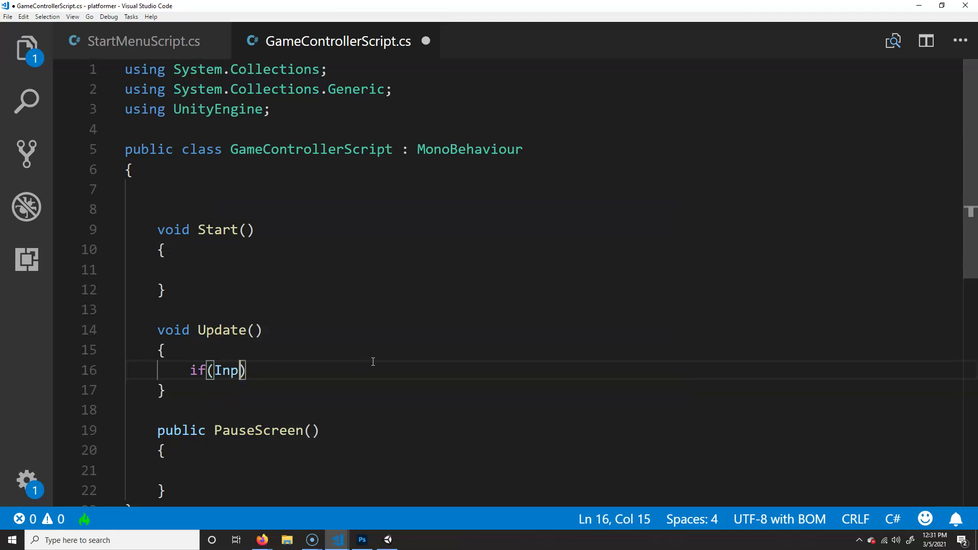